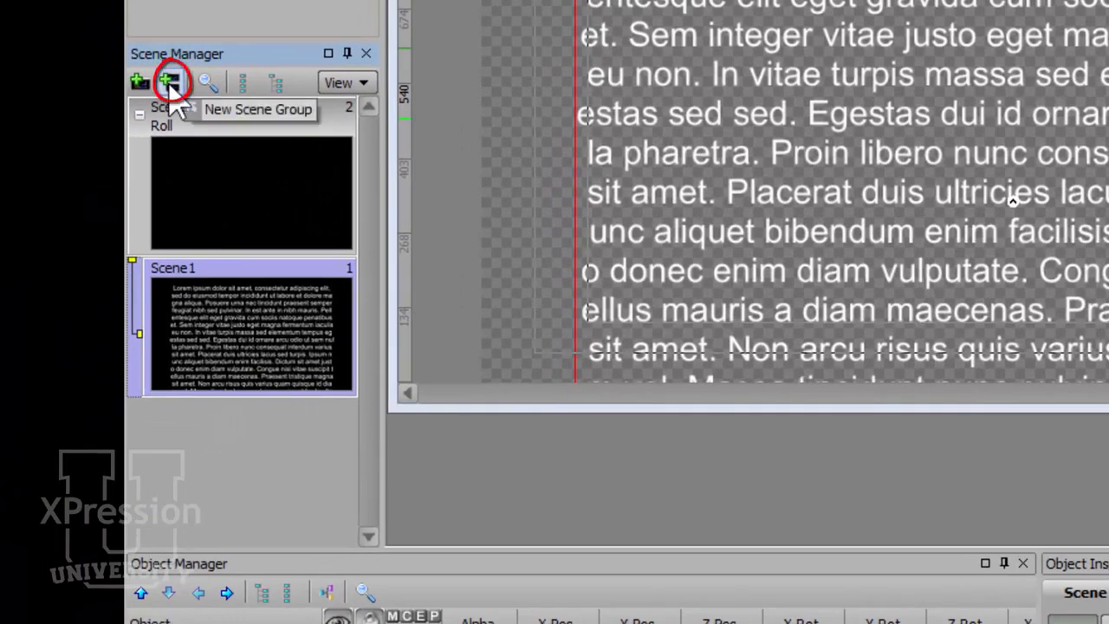
# - Create a new scene group and a new scene, and nest the scene inside the group as a child scene
pyautogui.click(168, 83)
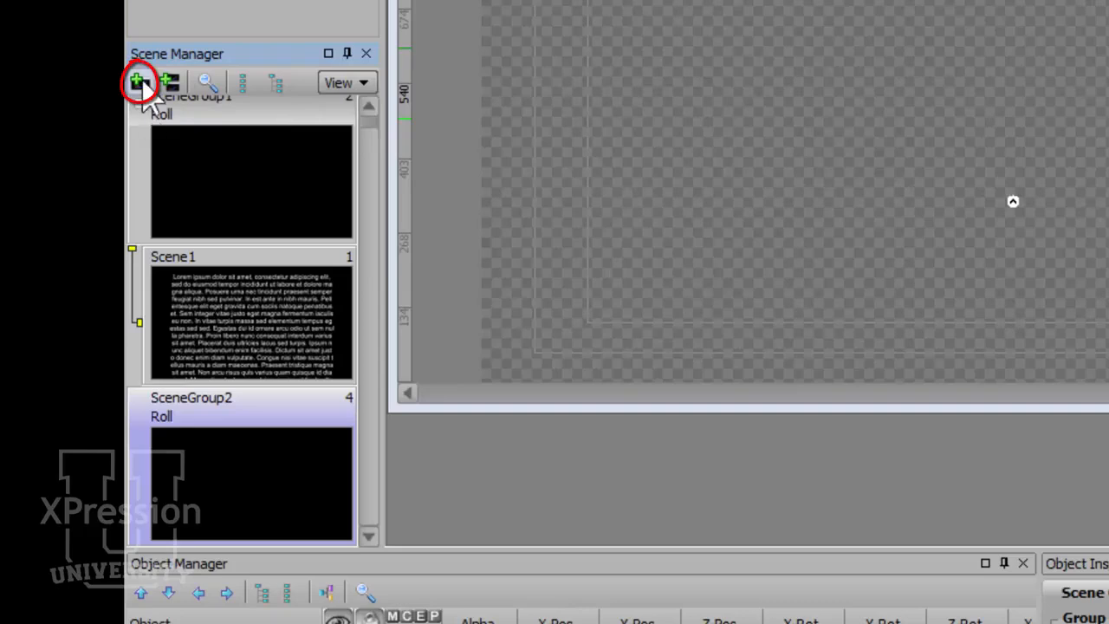
pyautogui.click(138, 82)
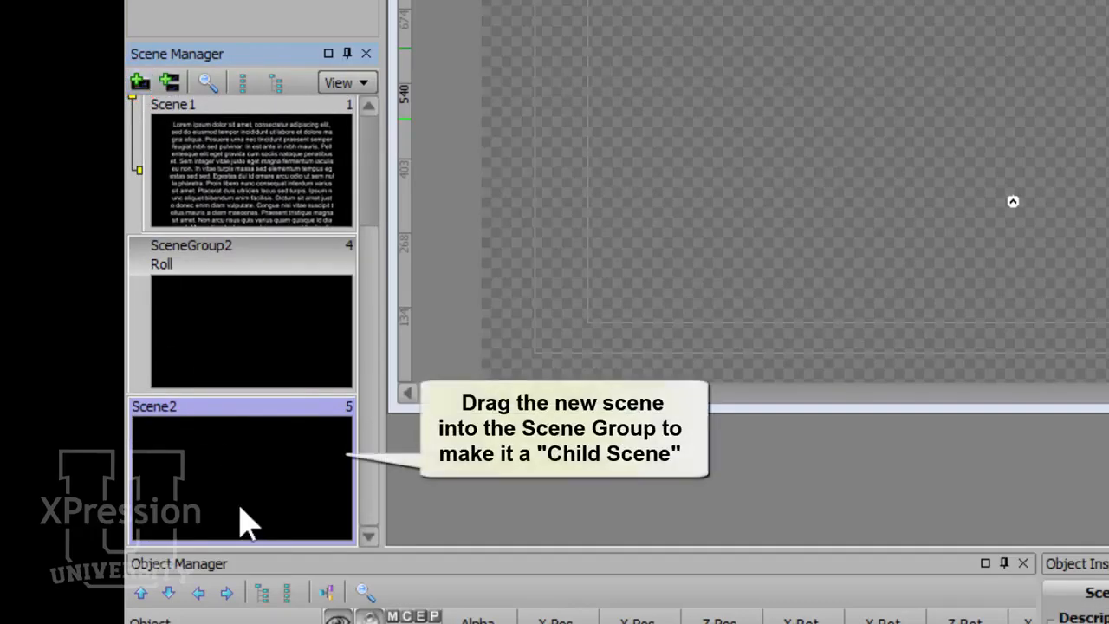
pyautogui.moveTo(285, 408); pyautogui.dragTo(247, 356)
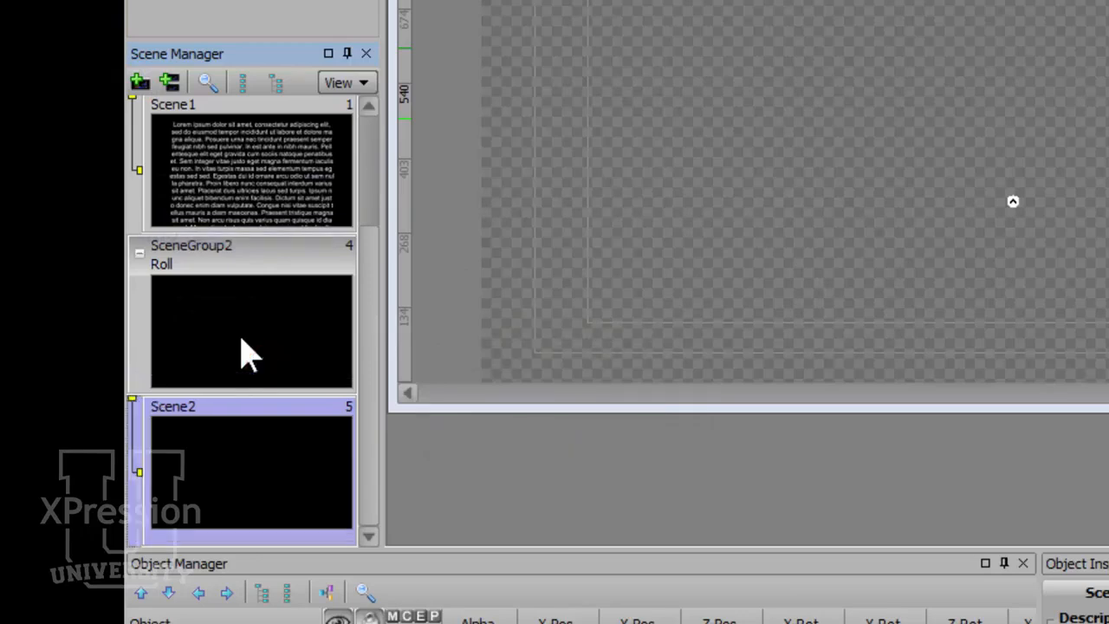
# - Add a quad to the new scene group SceneGroup2 and set its width to 1920
pyautogui.click(249, 333)
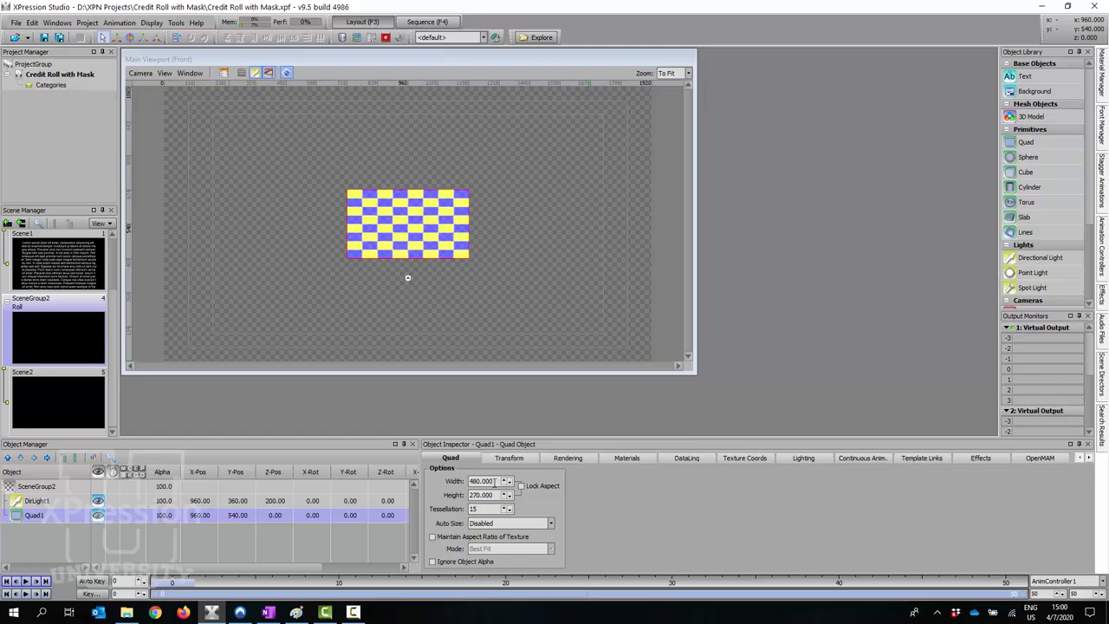
pyautogui.moveTo(496, 481); pyautogui.dragTo(401, 472)
pyautogui.write('1920')
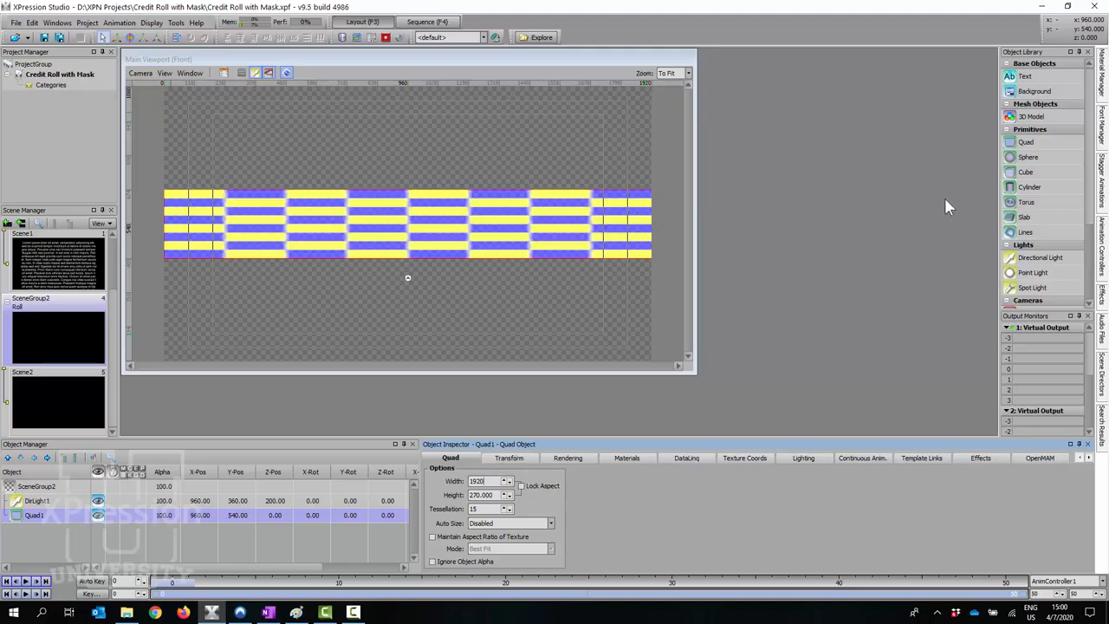
# - Create a new material with its blending mode set to Alpha Mask
pyautogui.click(1104, 76)
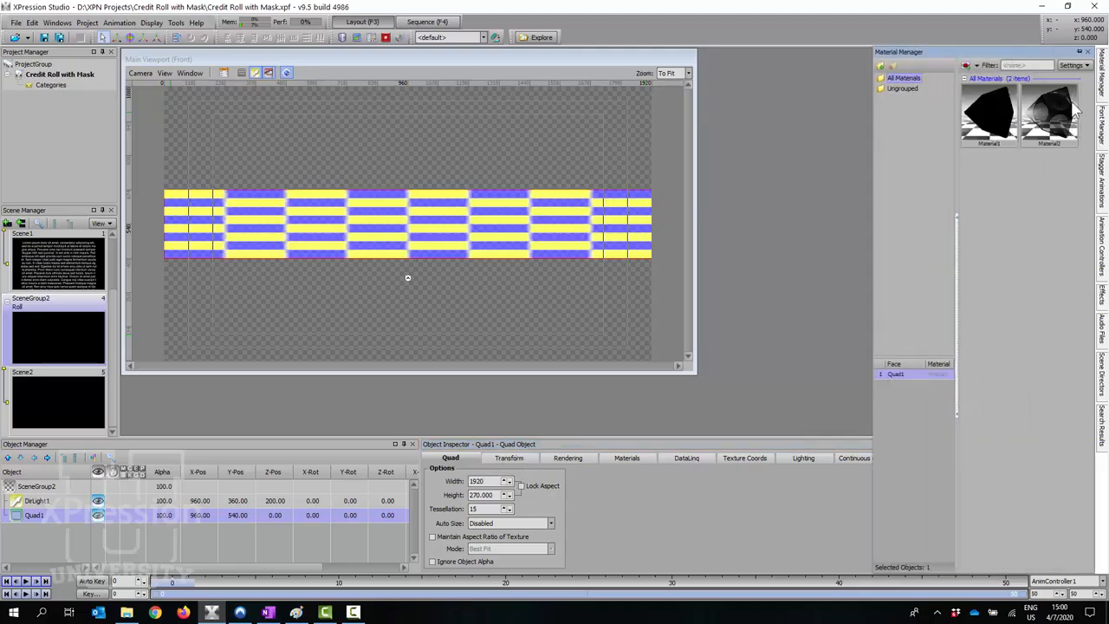
pyautogui.rightClick(1005, 199)
pyautogui.moveTo(1000, 227)
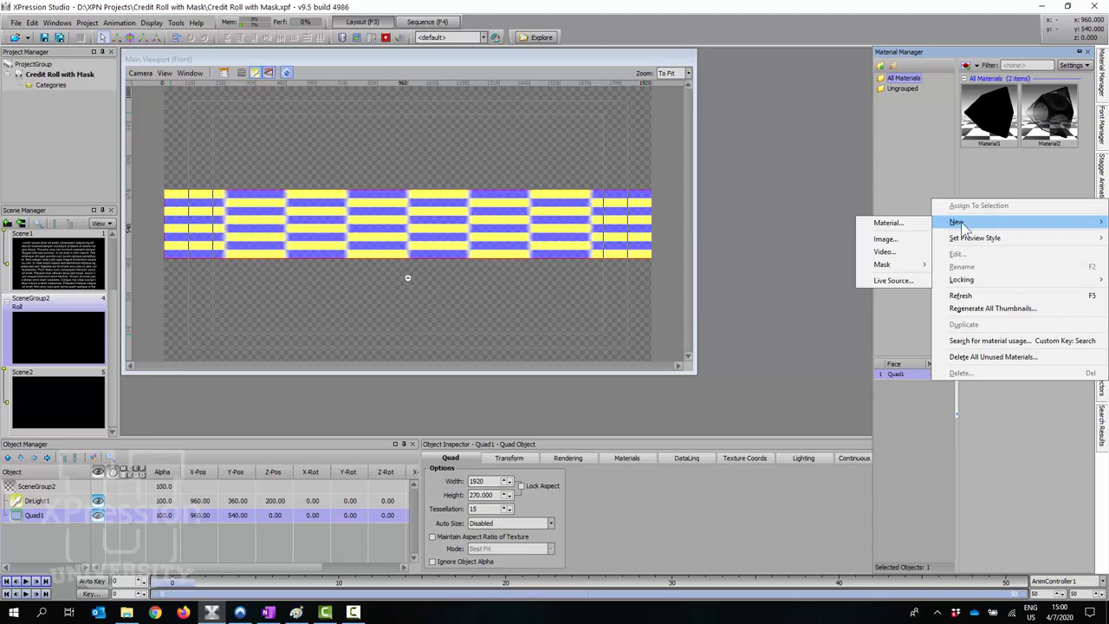
pyautogui.click(889, 222)
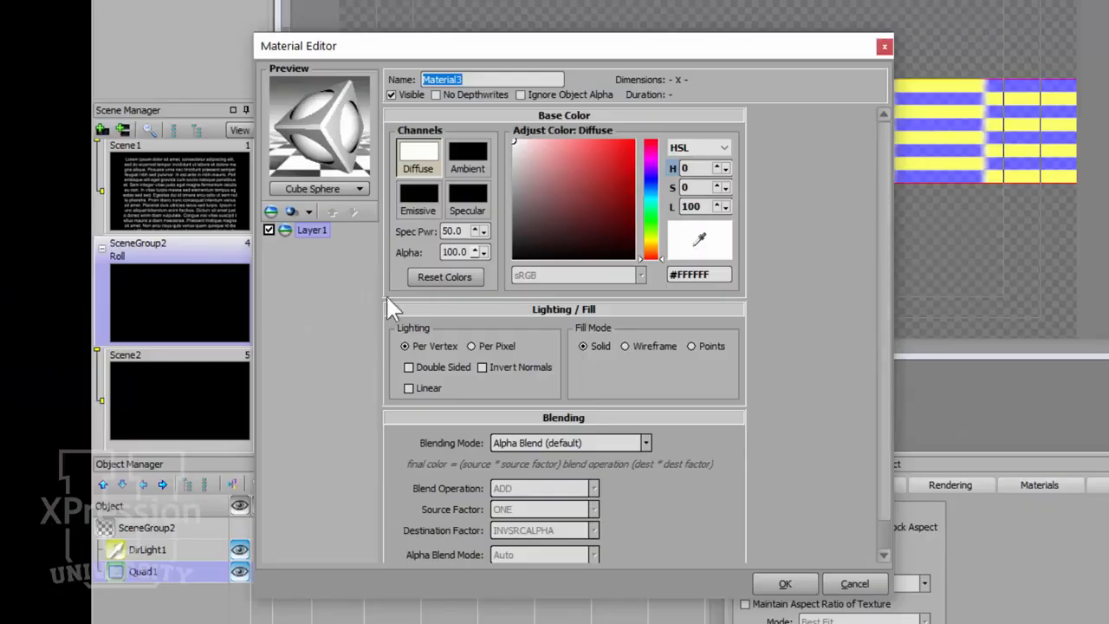
pyautogui.click(580, 444)
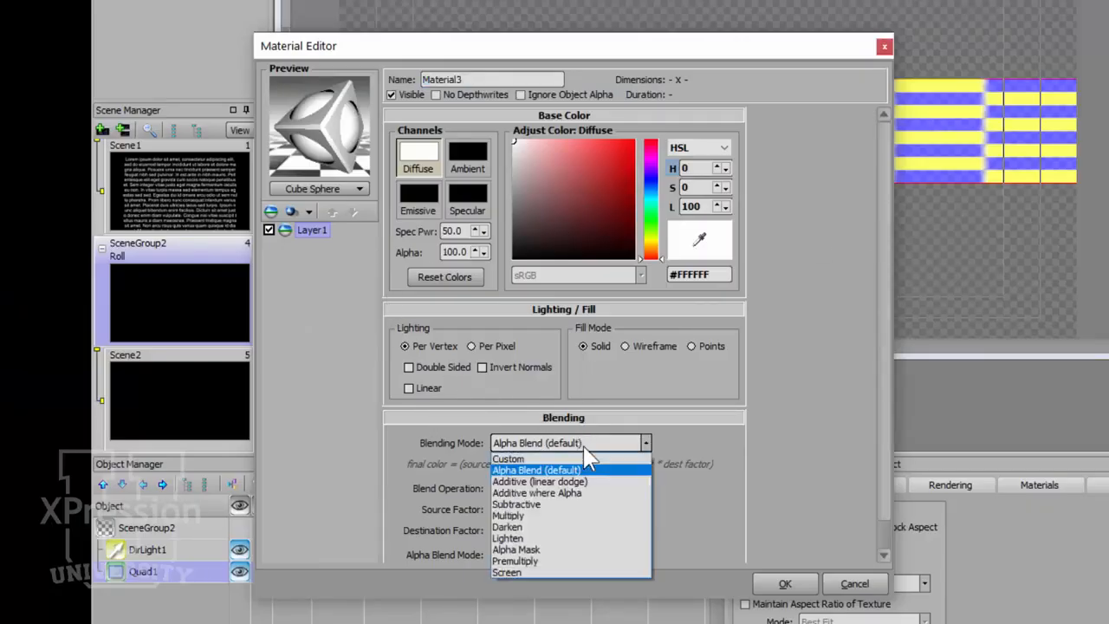
pyautogui.click(555, 550)
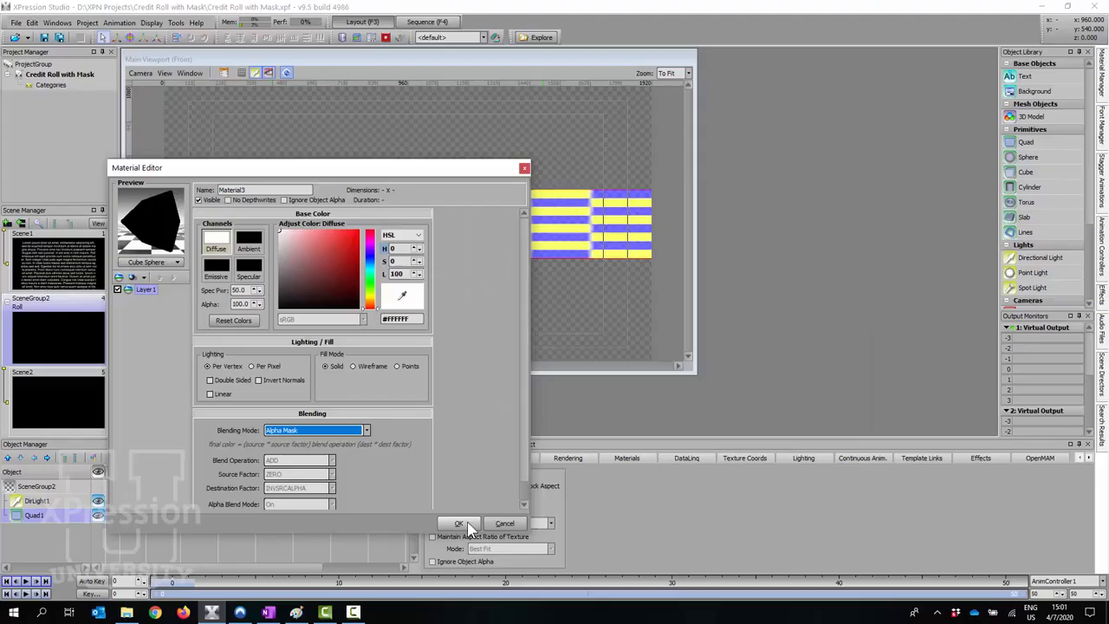
pyautogui.click(804, 583)
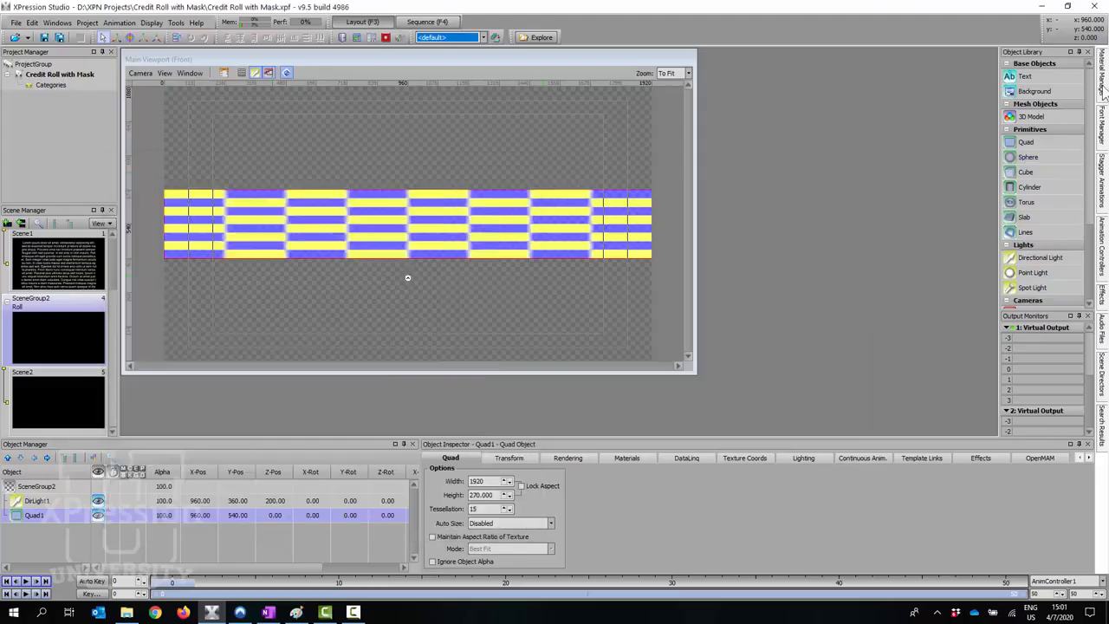
# - Assign the new alpha mask material to the quad and raise the quad to Y position 1038
pyautogui.click(1102, 78)
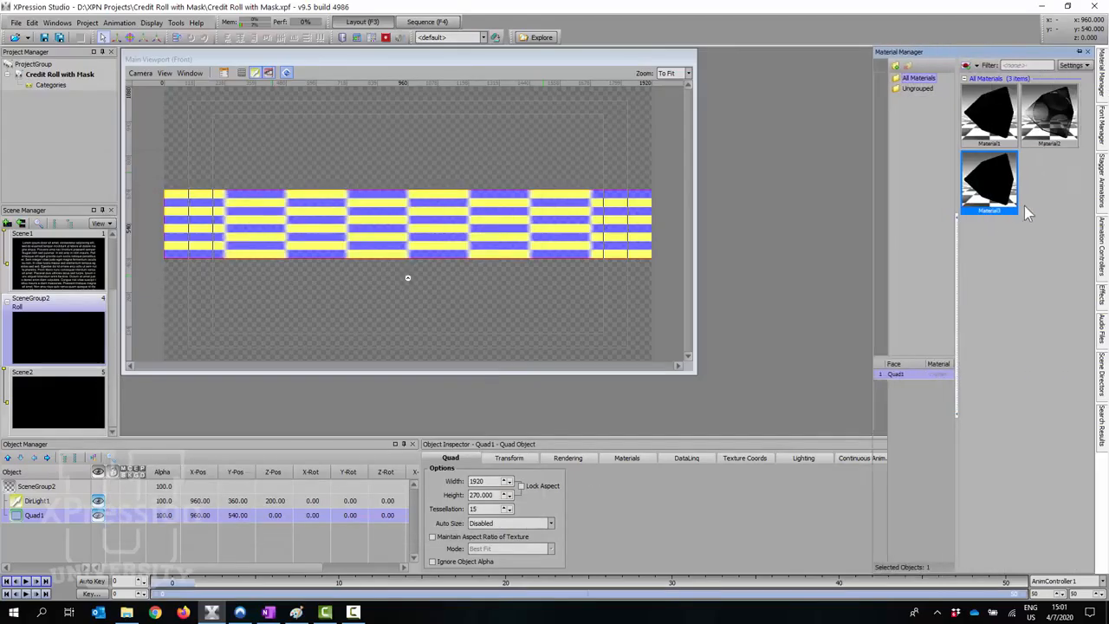
pyautogui.click(502, 458)
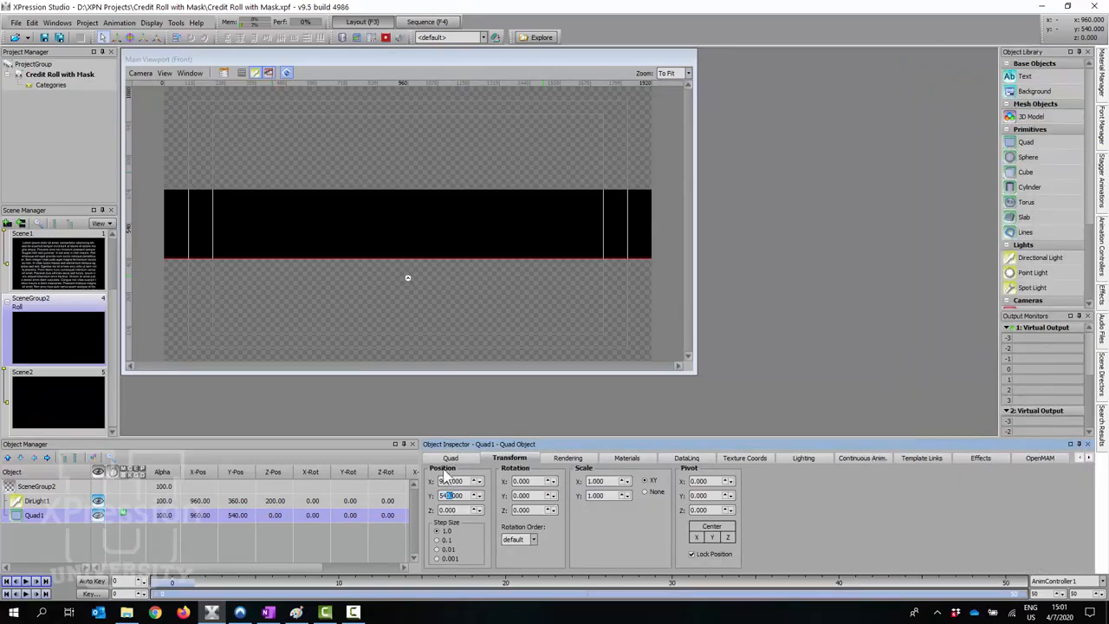
pyautogui.write('1011')
pyautogui.press('Return')
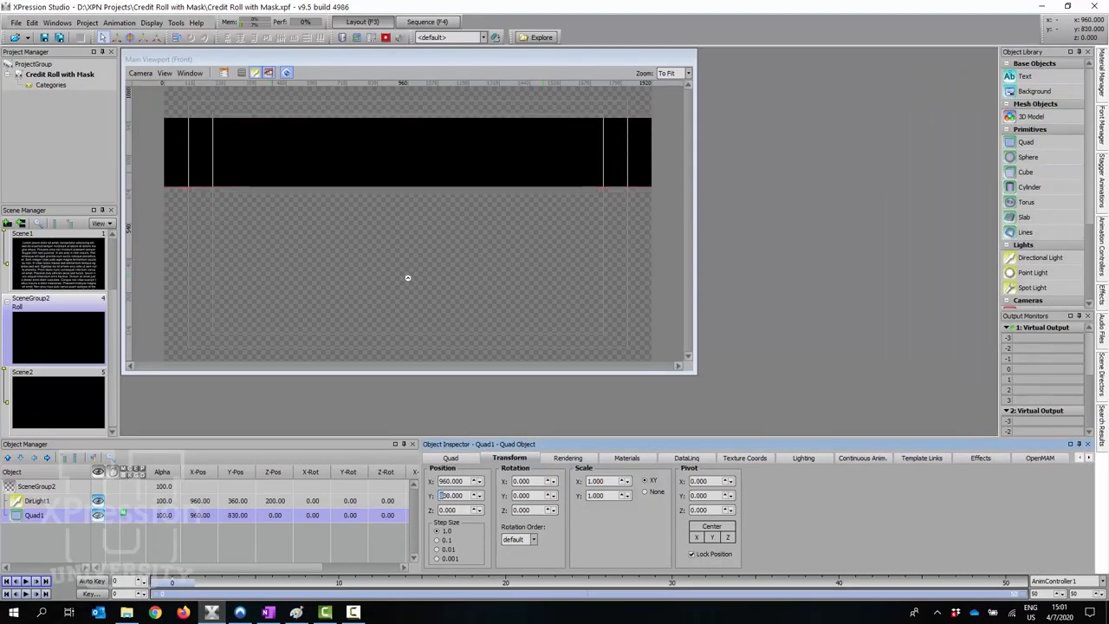
pyautogui.moveTo(444, 494); pyautogui.dragTo(444, 471)
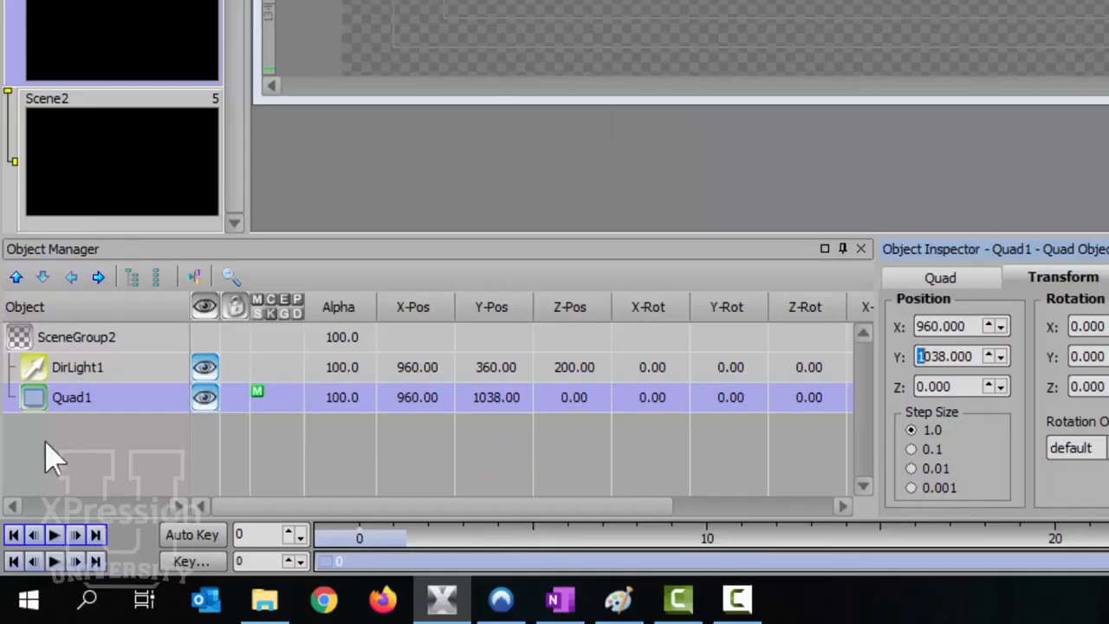
# - Rename the masked quad as MASK1
pyautogui.click(39, 518)
pyautogui.press('F2')
pyautogui.write('MASK1')
pyautogui.press('Return')
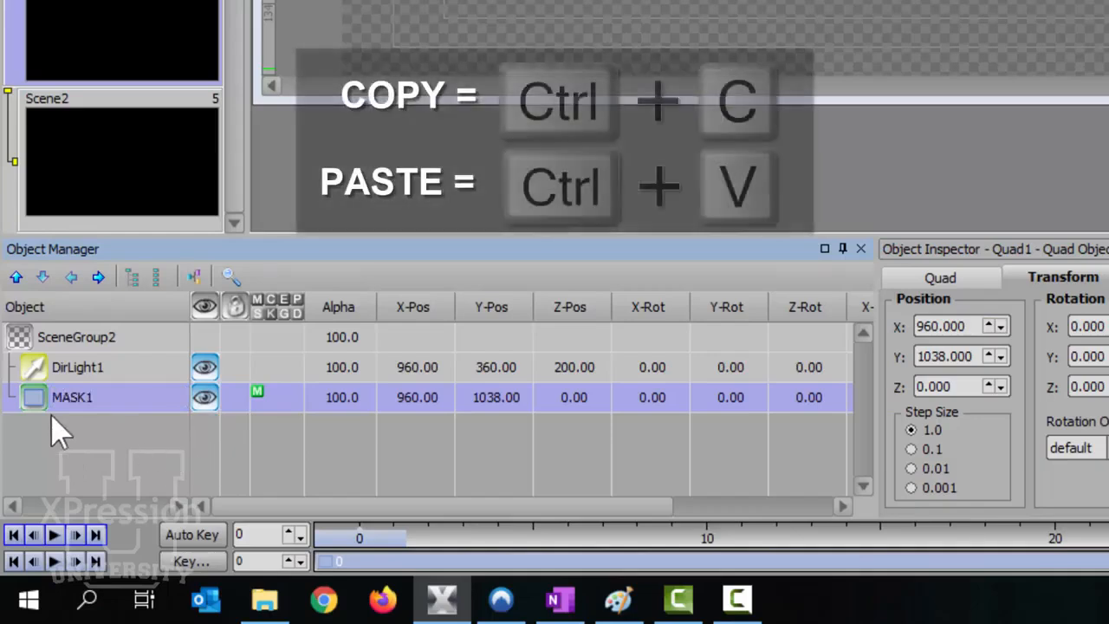
# - Duplicate the MASK1 quad and rename the copy as FEATHER1
pyautogui.hotkey('ctrl', 'v')
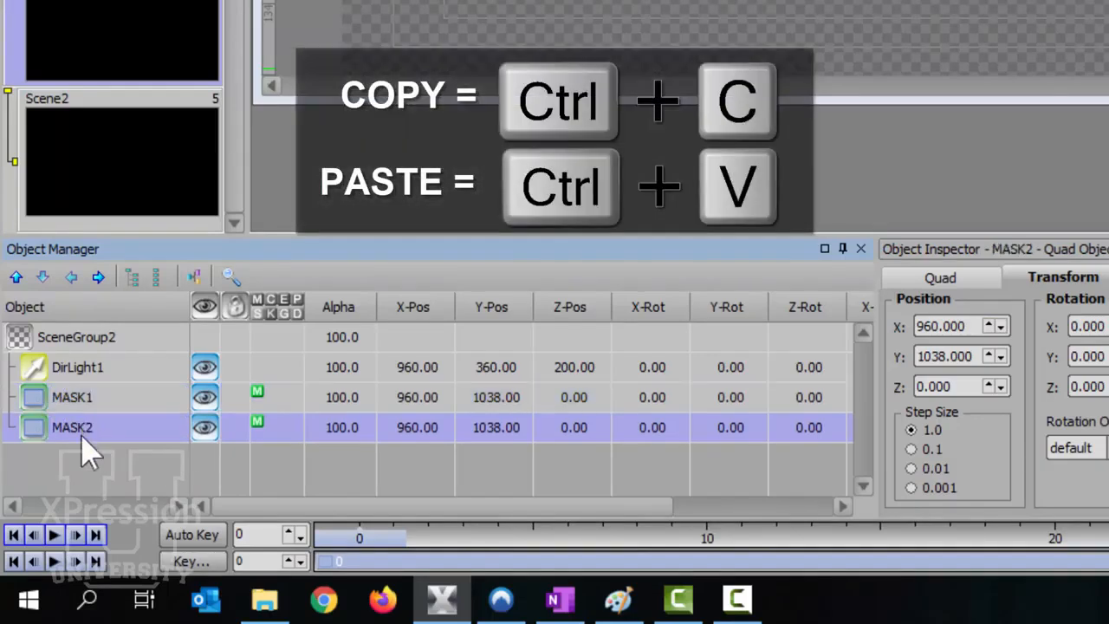
pyautogui.press('F2')
pyautogui.write('FEATHER 1')
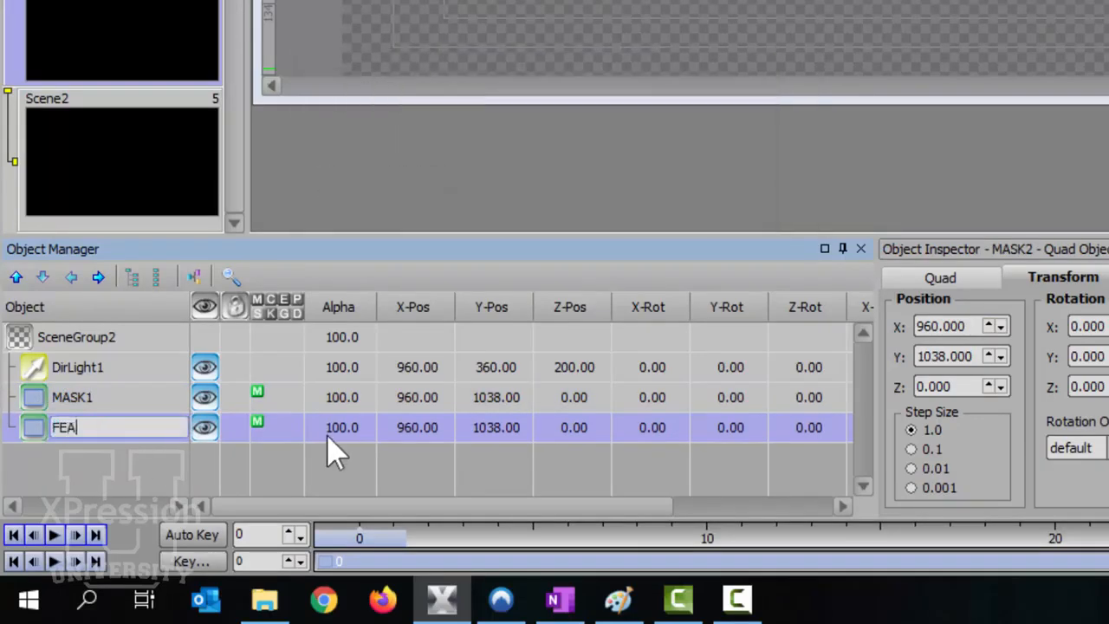
pyautogui.press('Return')
# - Create another new material and add a Gradient shader to its Layer1
pyautogui.moveTo(1103, 82)
pyautogui.rightClick(1064, 182)
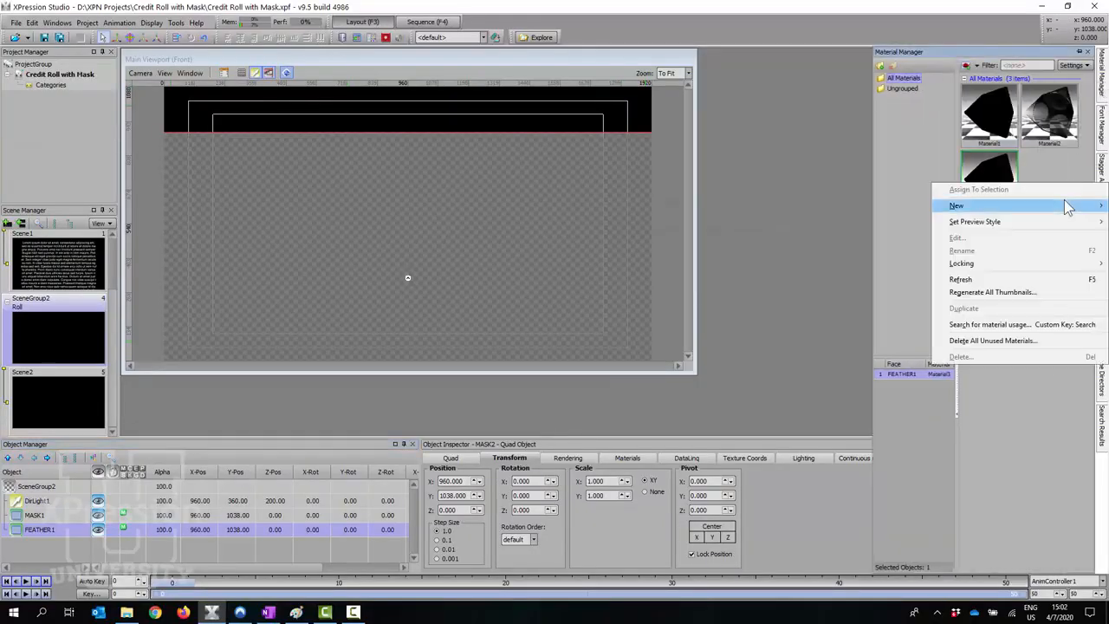
pyautogui.moveTo(1067, 206)
pyautogui.click(920, 207)
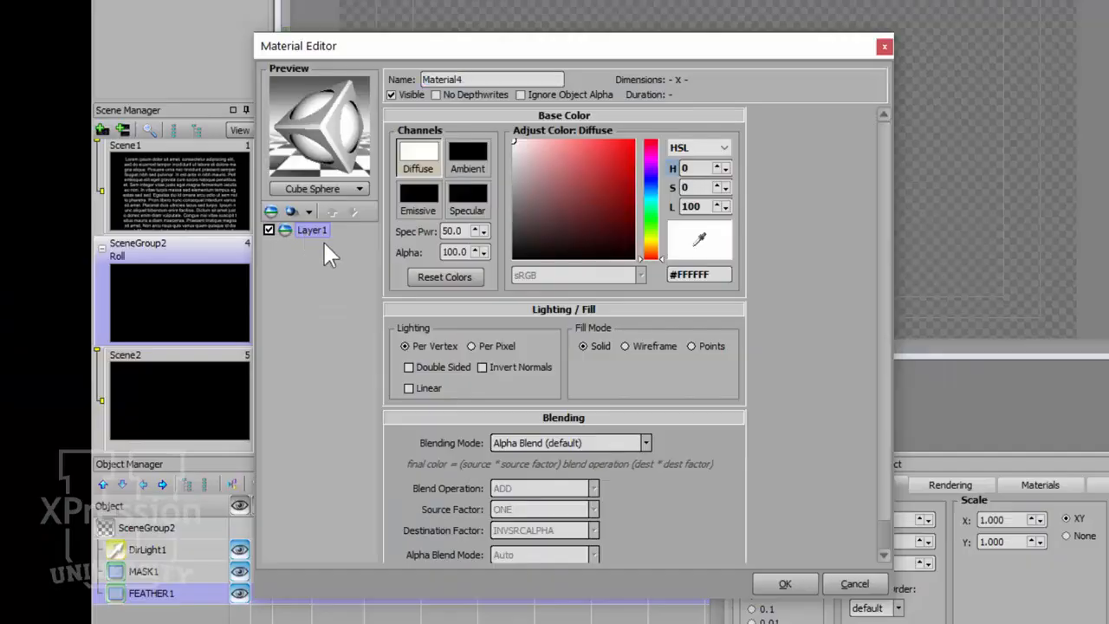
pyautogui.rightClick(139, 289)
pyautogui.moveTo(177, 298)
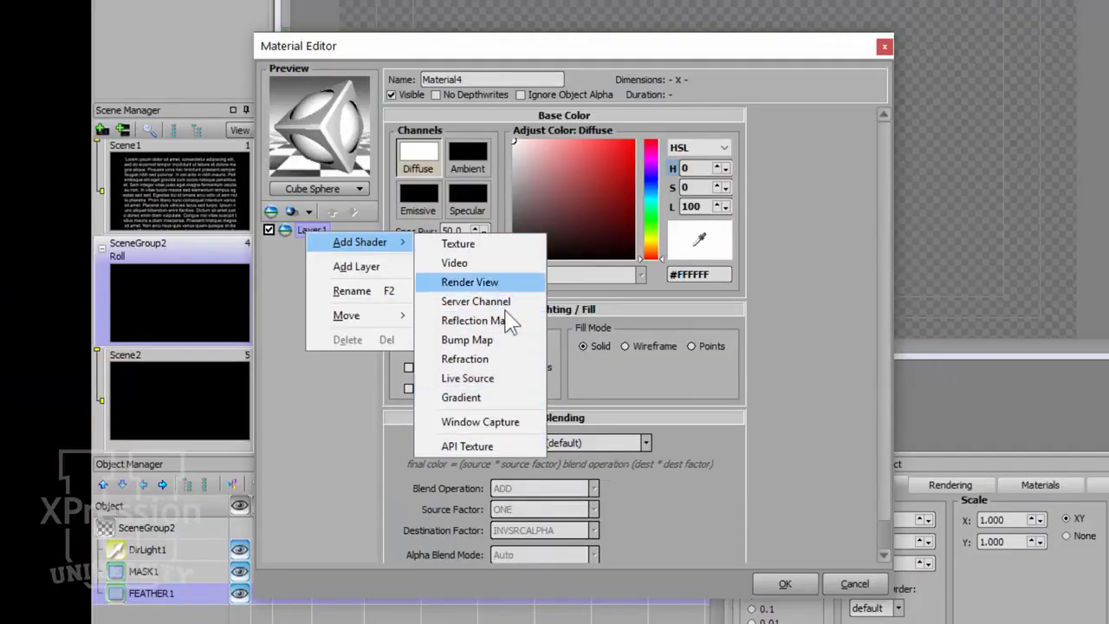
pyautogui.click(480, 398)
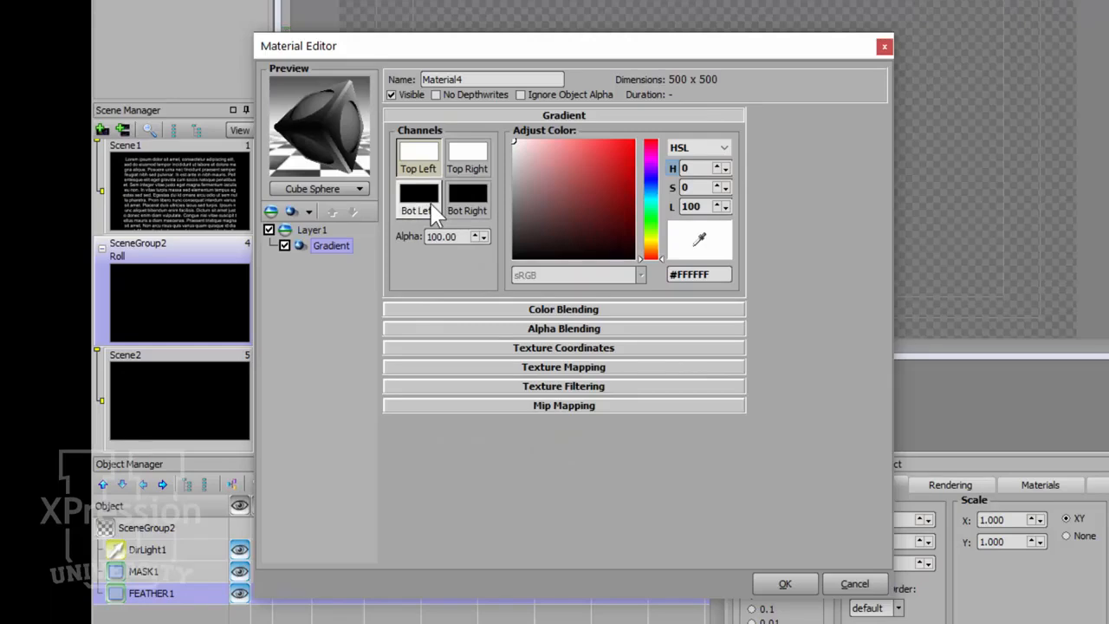
# - Set the alpha of the gradient's bottom left and bottom right colors to 0 and check all four corners
pyautogui.click(434, 214)
pyautogui.doubleClick(459, 236)
pyautogui.write('0')
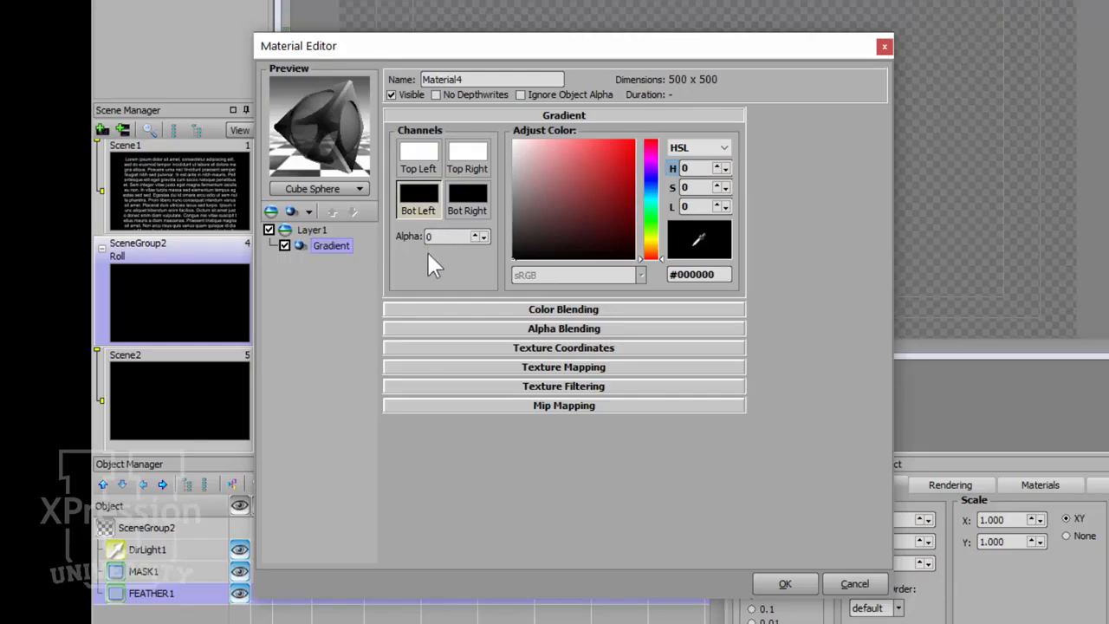
pyautogui.click(467, 197)
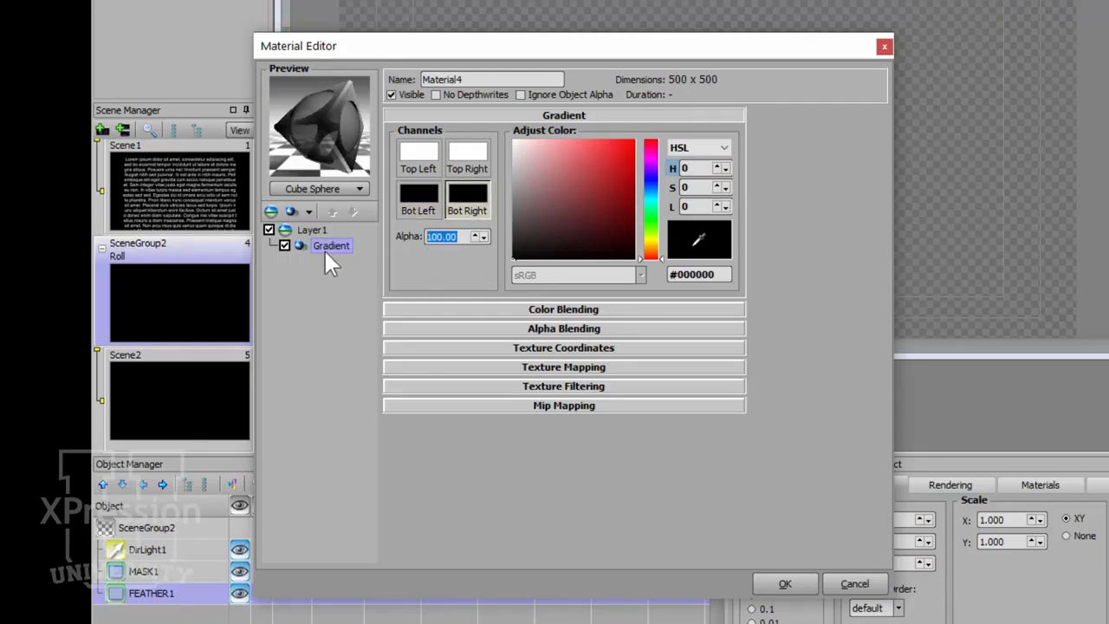
pyautogui.click(417, 160)
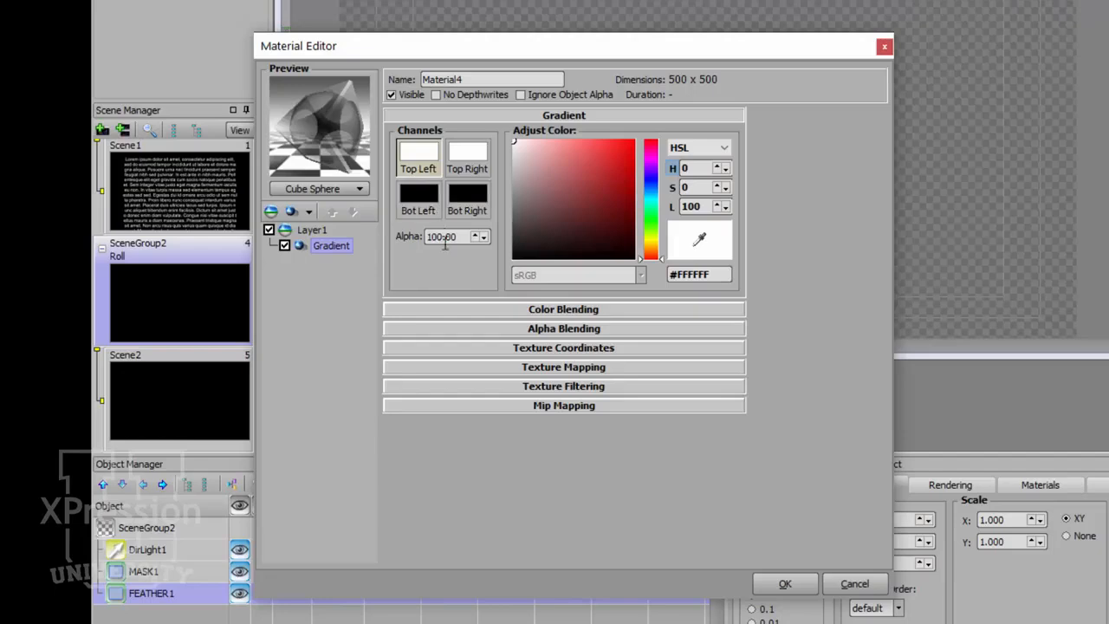
pyautogui.click(458, 163)
pyautogui.click(420, 200)
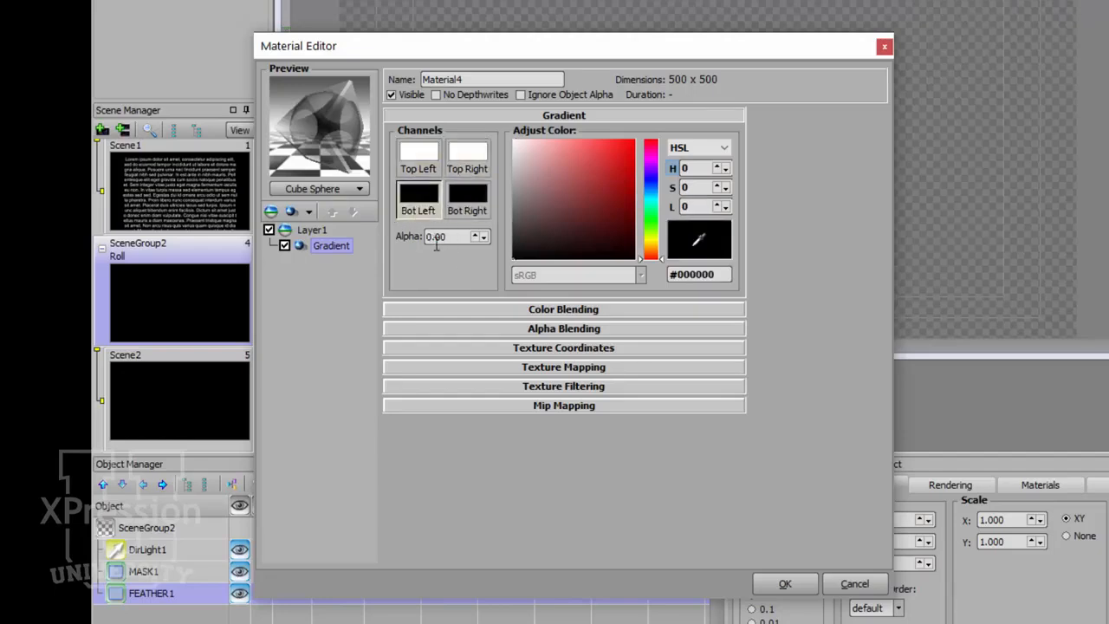
pyautogui.click(467, 197)
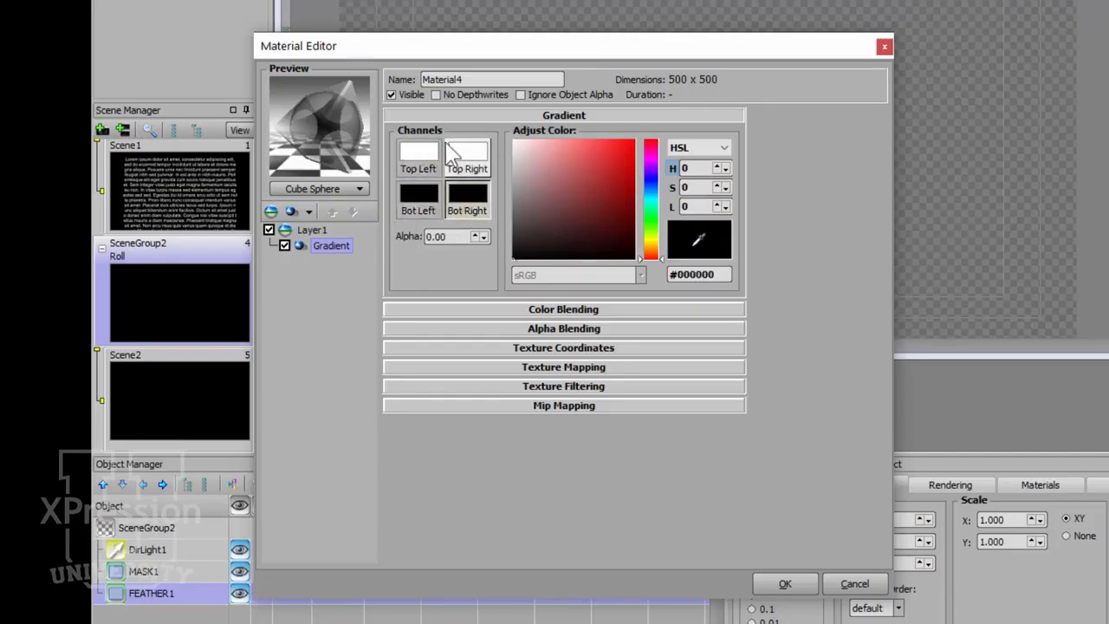
# - Switch the material preview shape to Quad and save the gradient material
pyautogui.click(359, 189)
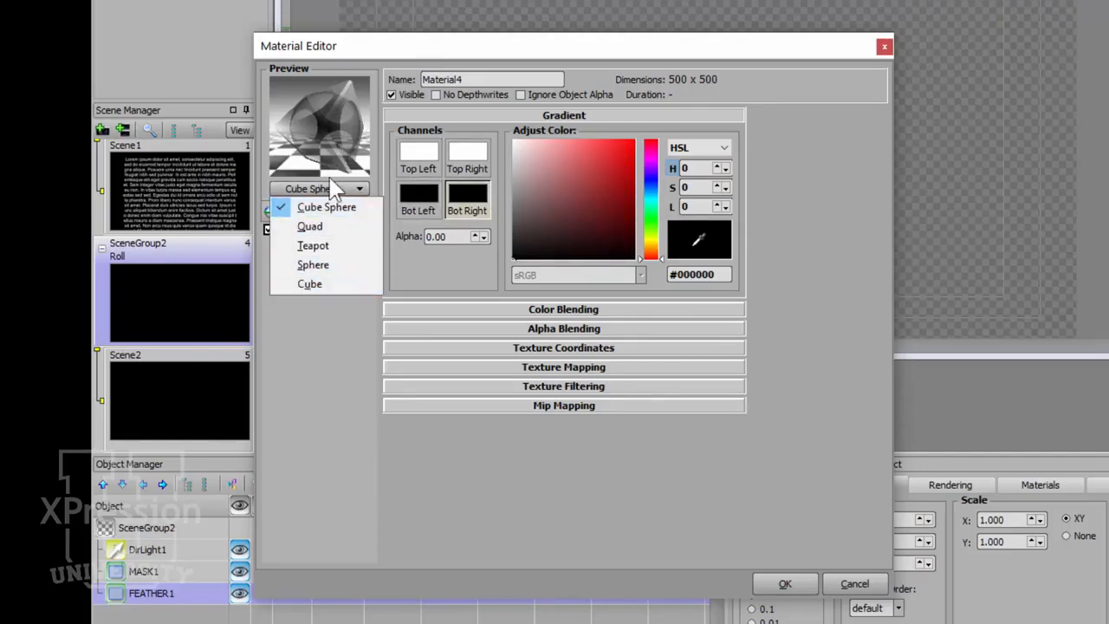
pyautogui.click(324, 227)
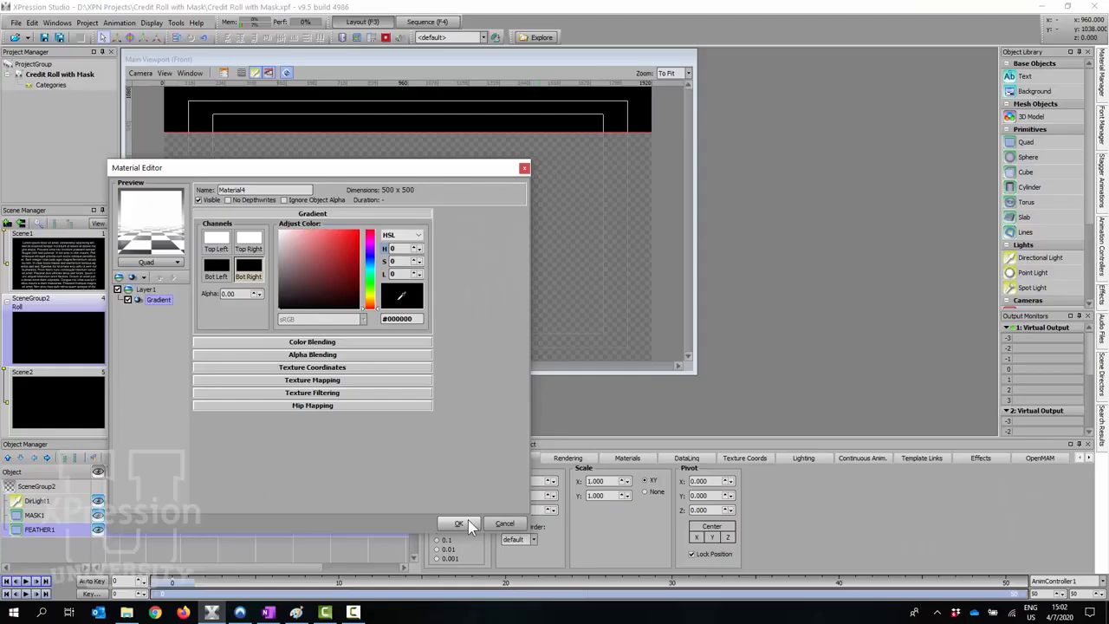
pyautogui.click(786, 584)
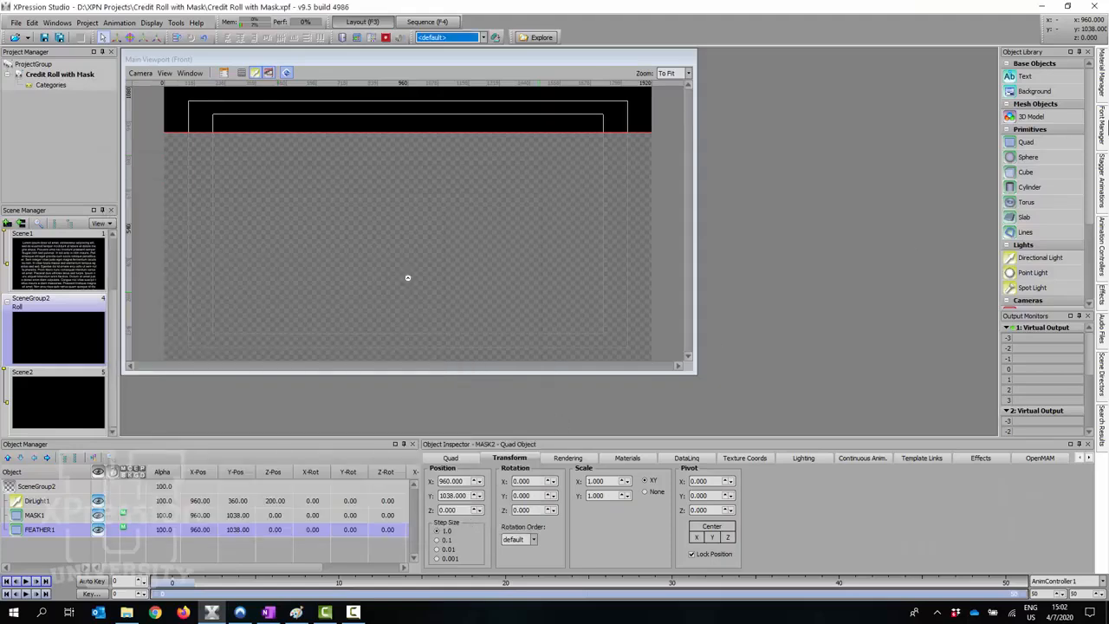
# - Assign the gradient material to FEATHER1 and lower the quad to Y position 766, directly beneath MASK1
pyautogui.click(1102, 86)
pyautogui.click(1057, 191)
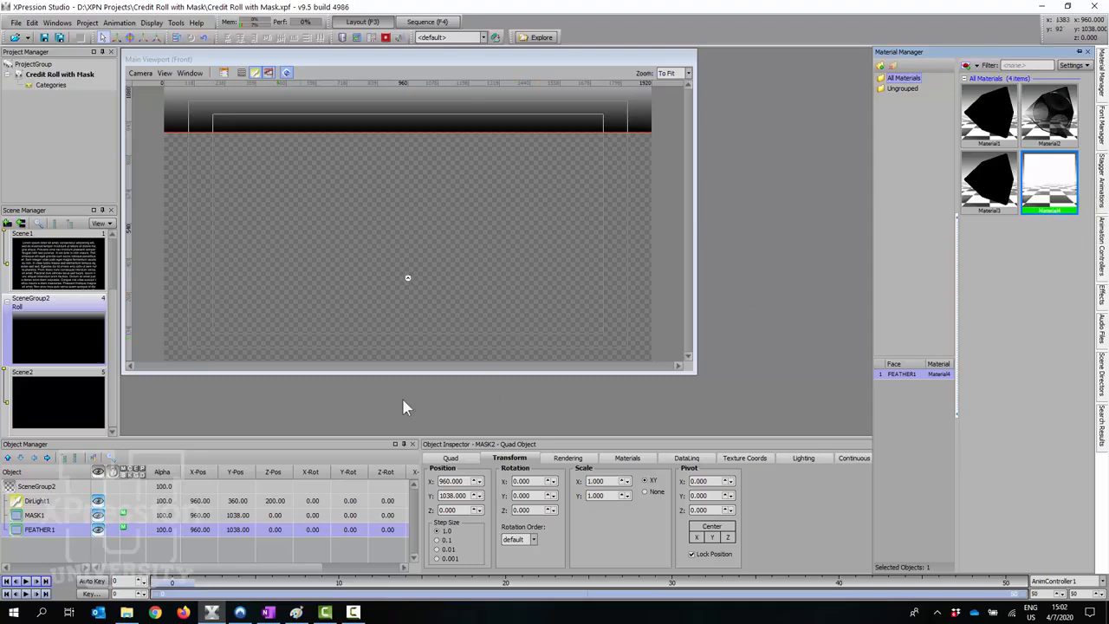
pyautogui.moveTo(442, 495)
pyautogui.mouseDown()
pyautogui.moveTo(465, 510)
pyautogui.moveTo(443, 491)
pyautogui.mouseUp()
# - Change the gradient material's blending mode to Alpha Mask
pyautogui.moveTo(1101, 70)
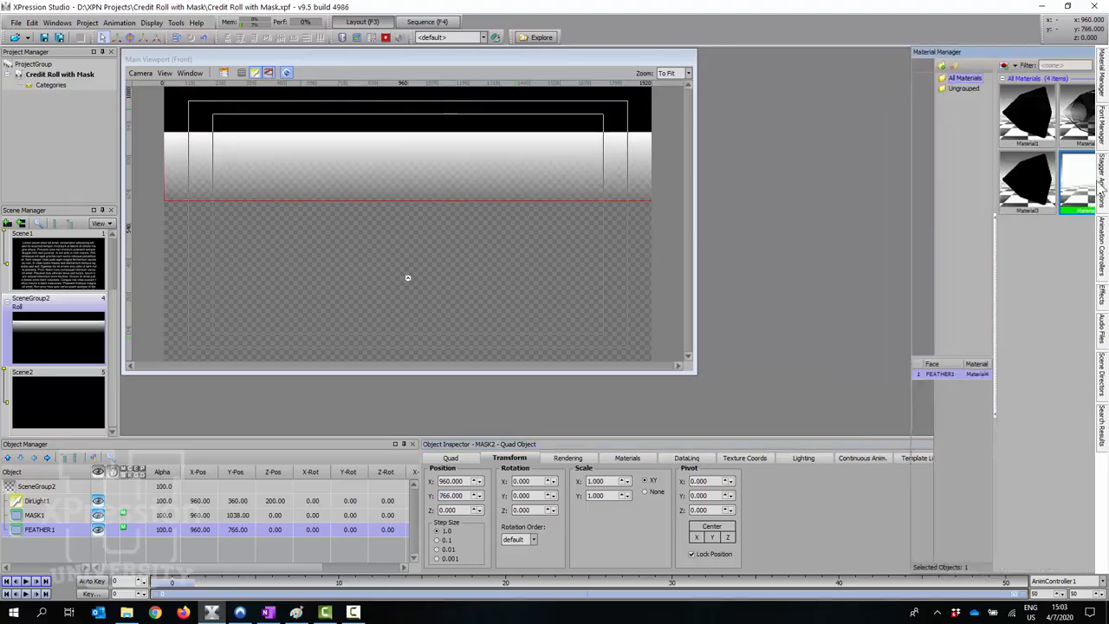
pyautogui.rightClick(1050, 185)
pyautogui.click(1034, 246)
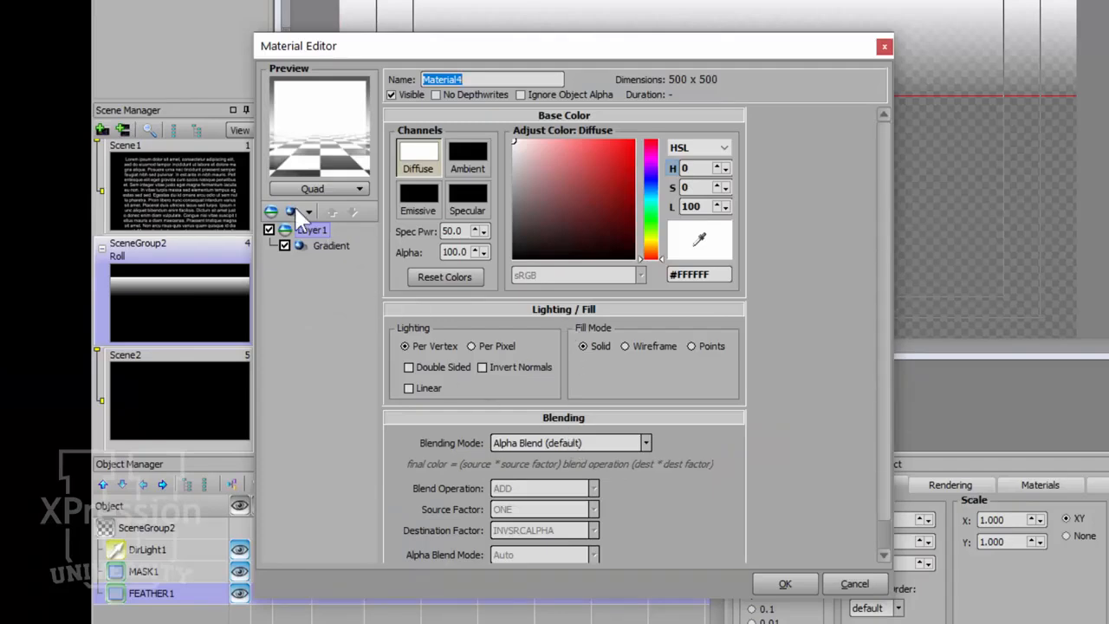
pyautogui.click(585, 443)
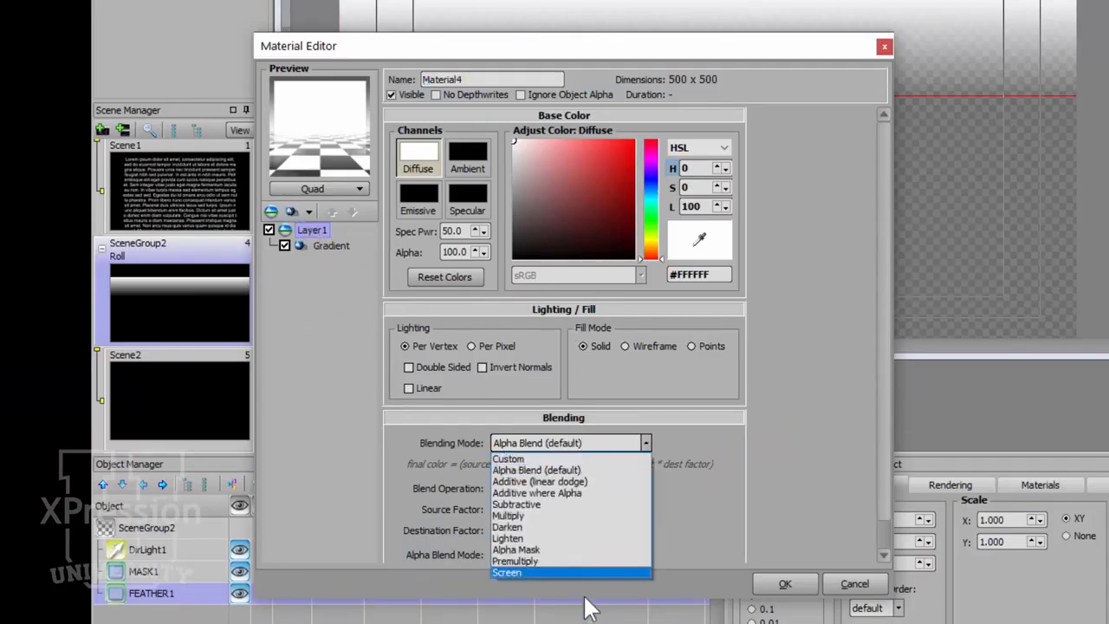
pyautogui.click(536, 551)
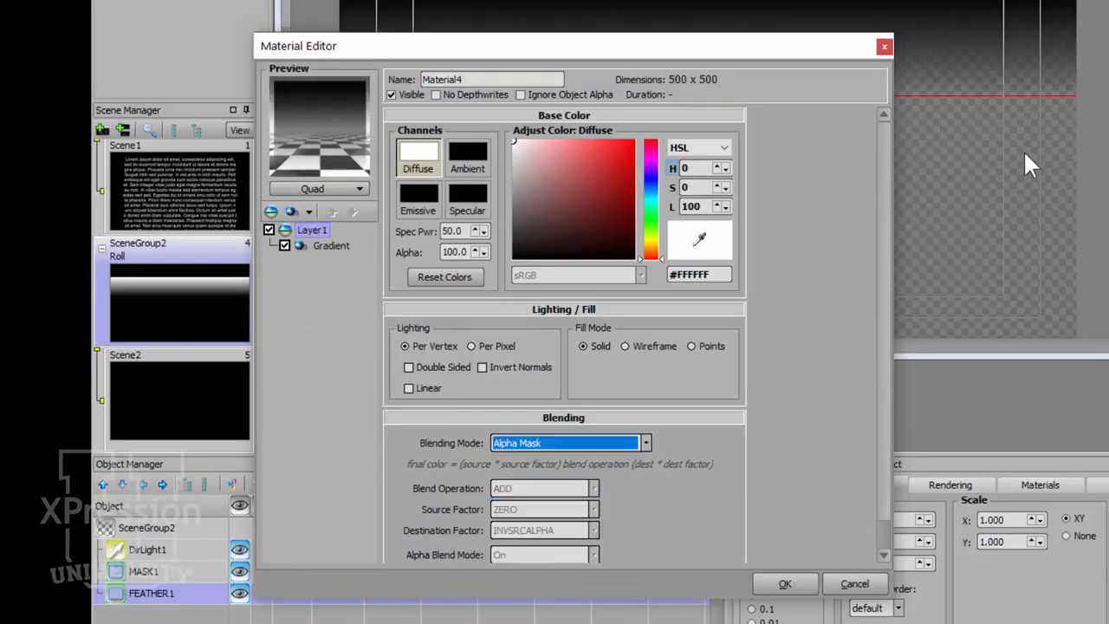
# - Save the material's blending change and raise FEATHER1 to Y position 779 so it meets MASK1
pyautogui.click(785, 584)
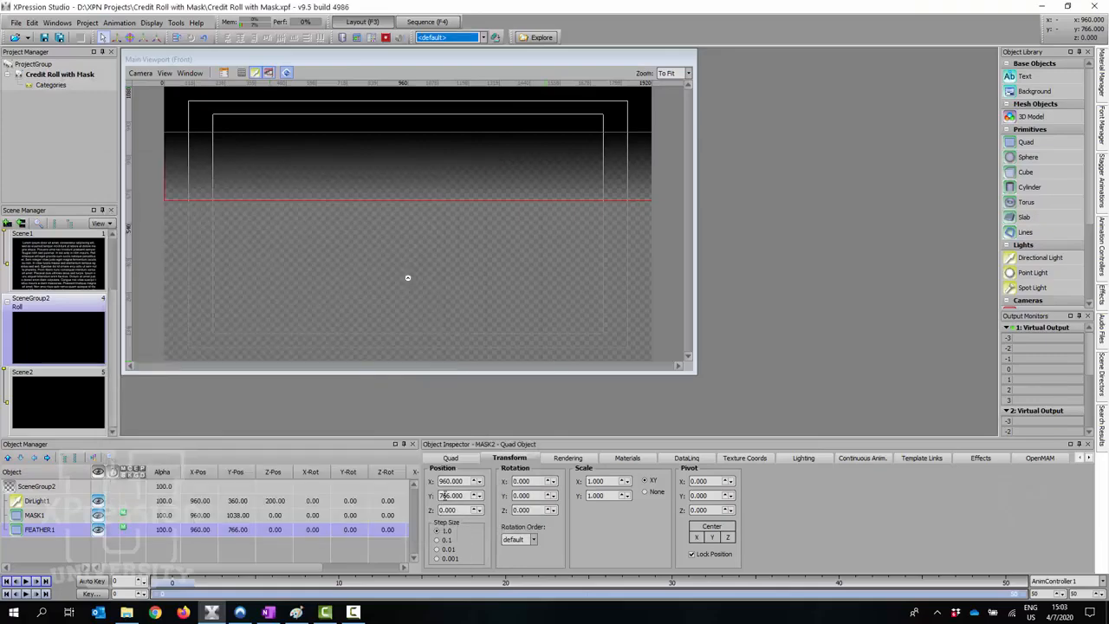
pyautogui.click(442, 496)
pyautogui.scroll(13, 442, 496)
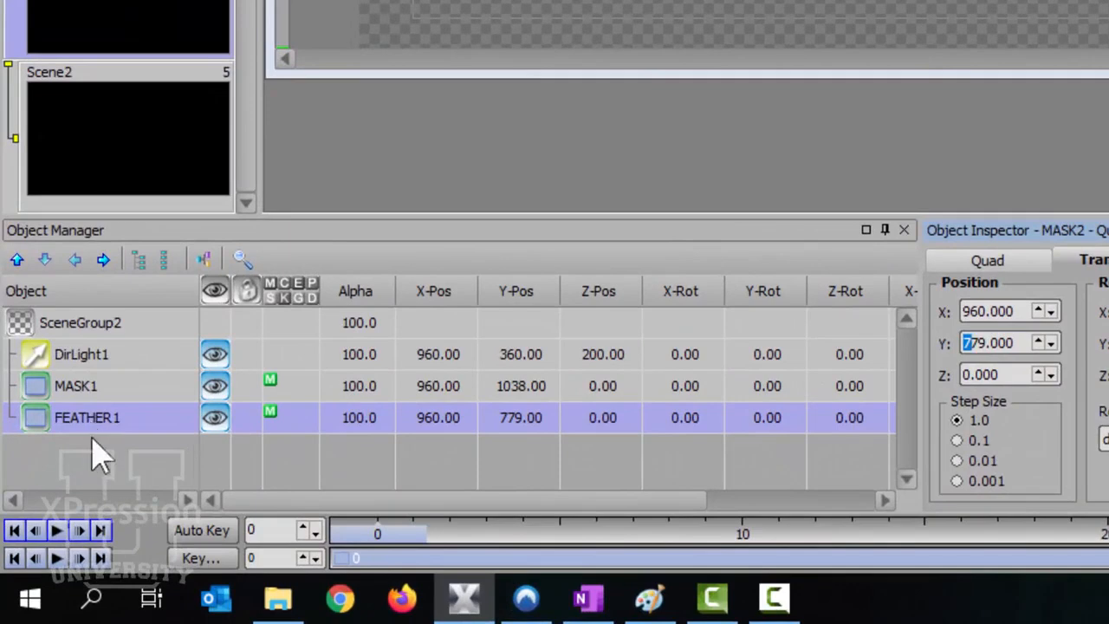
# - Make FEATHER1 a child of MASK1 and raise MASK1 to Y position 1152
pyautogui.moveTo(84, 428); pyautogui.dragTo(136, 388)
pyautogui.click(104, 389)
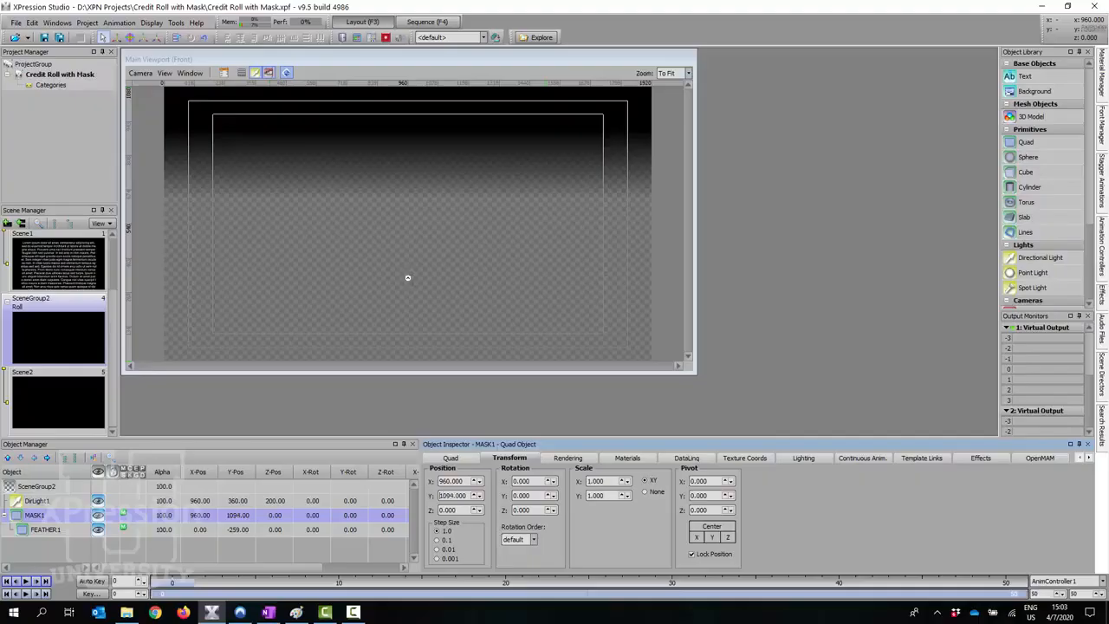
pyautogui.scroll(10, 976, 343)
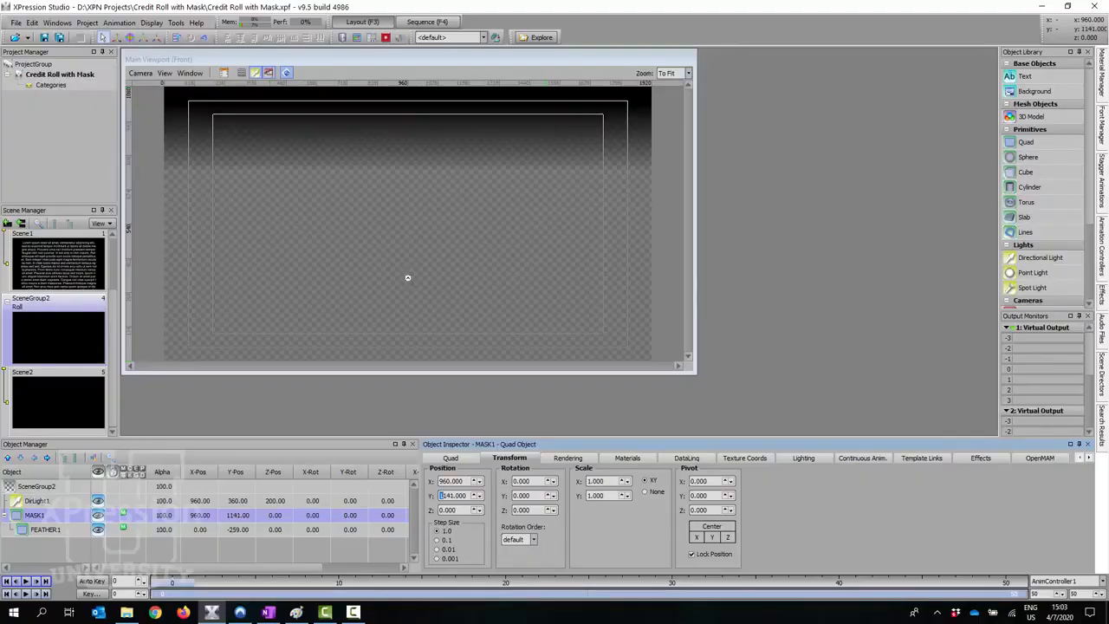
pyautogui.scroll(-3, 976, 343)
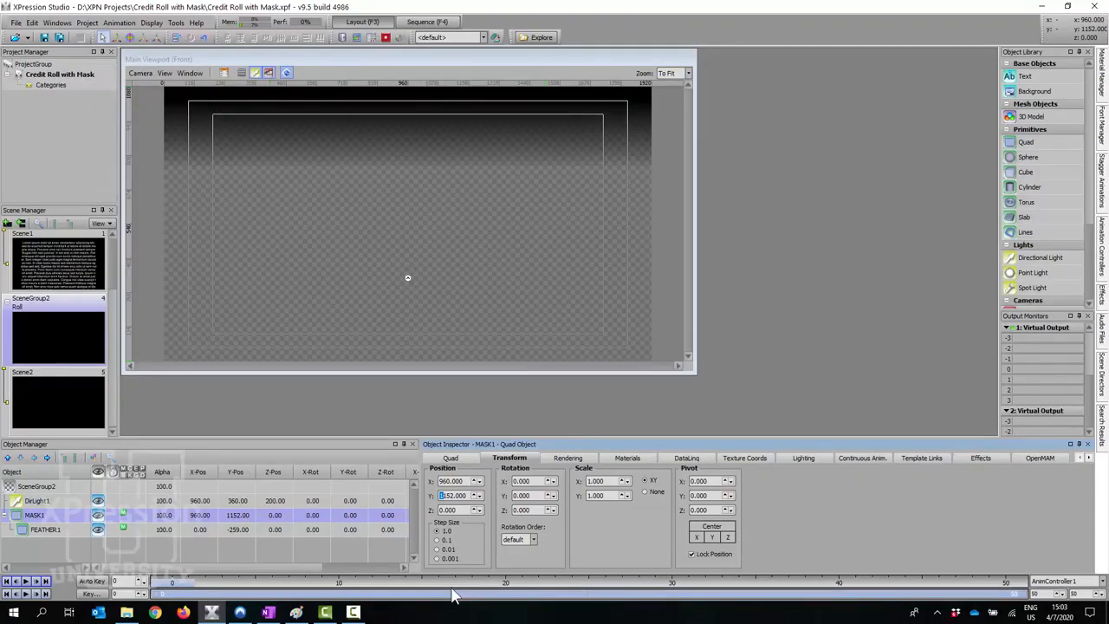
# - Duplicate MASK1 together with its feather and rotate the copy 180 degrees about Z
pyautogui.click(73, 511)
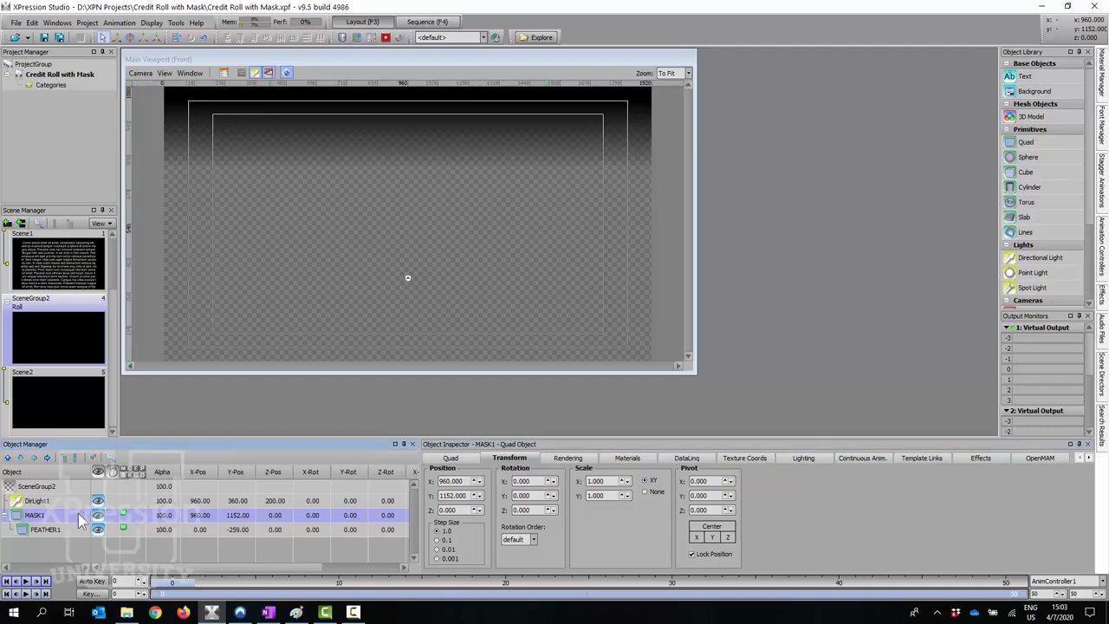
pyautogui.hotkey('ctrl', 'd')
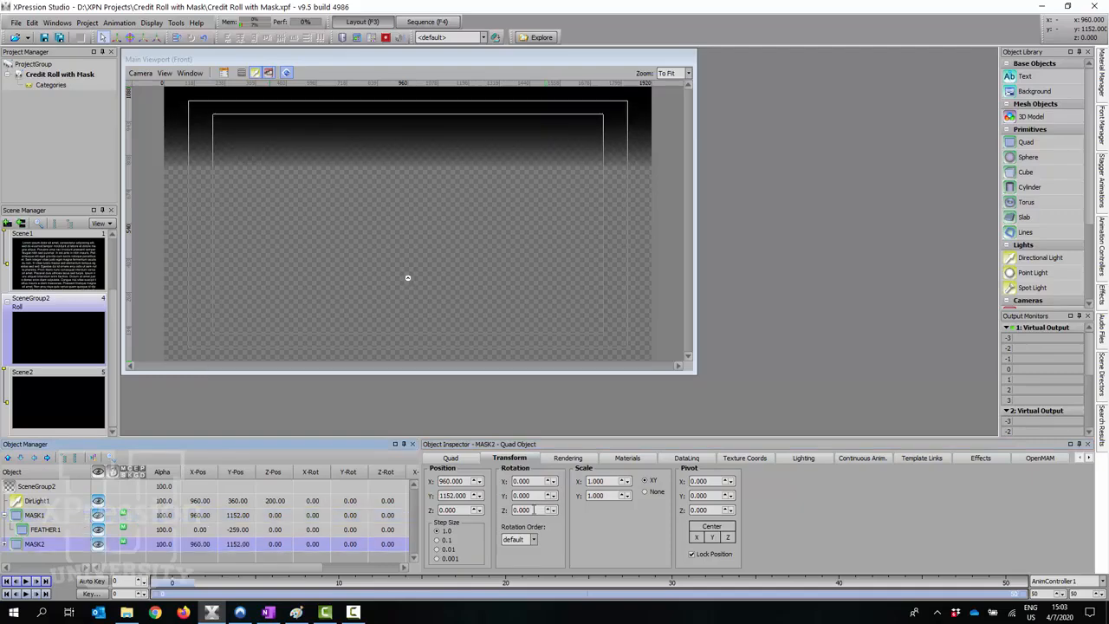
pyautogui.click(534, 510)
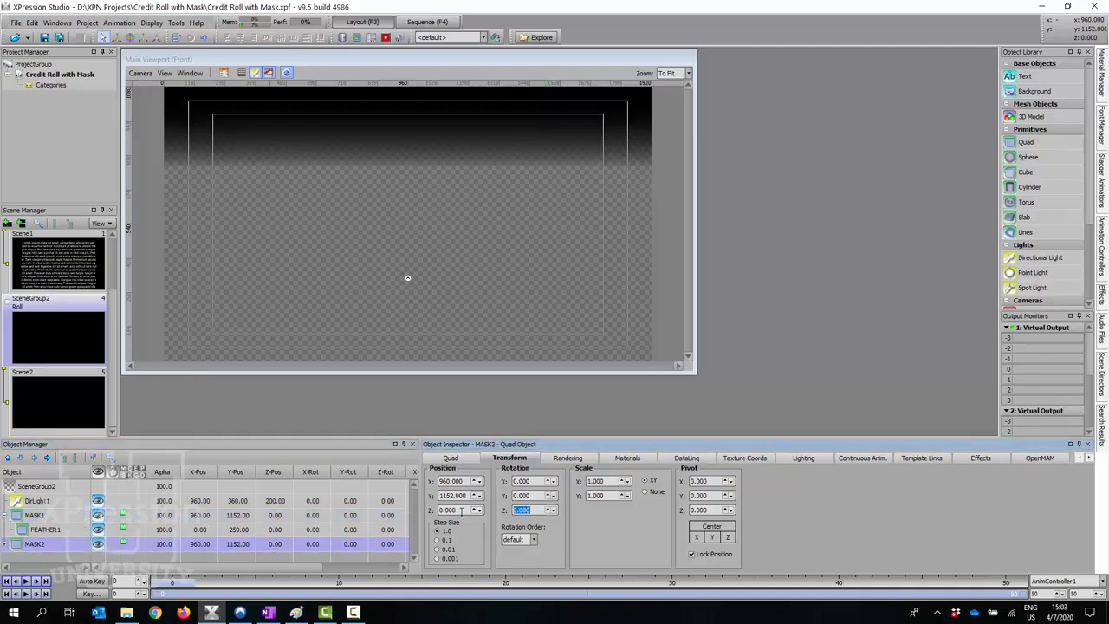
pyautogui.write('180')
pyautogui.press('Return')
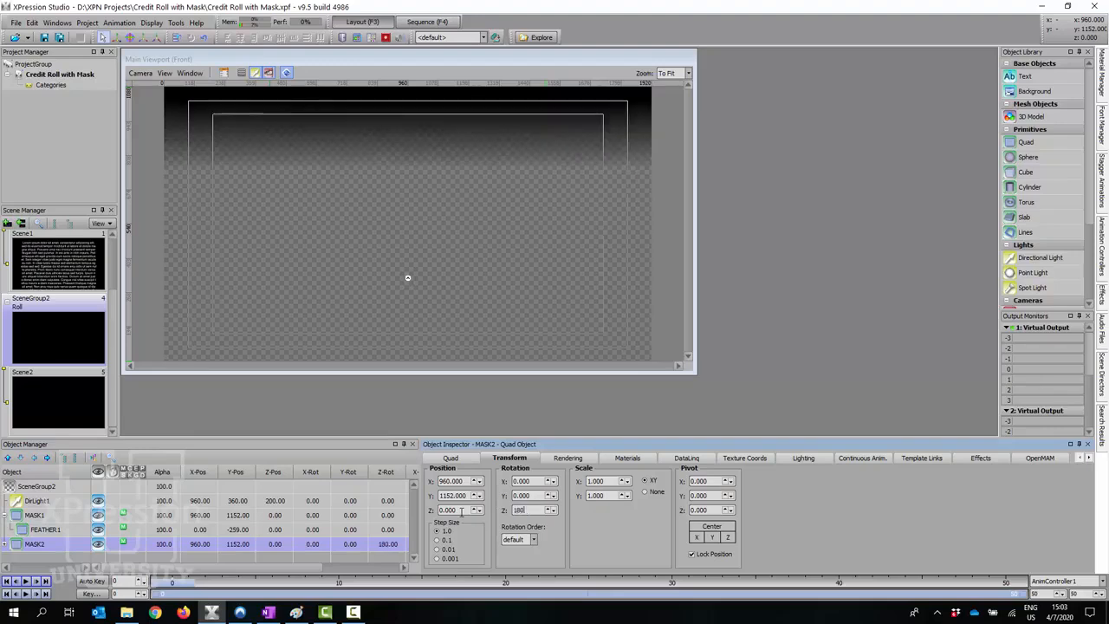
# - Lower MASK2 to Y position -91 so its feathered edge covers the bottom of the frame
pyautogui.click(443, 496)
pyautogui.scroll(-15, 443, 495)
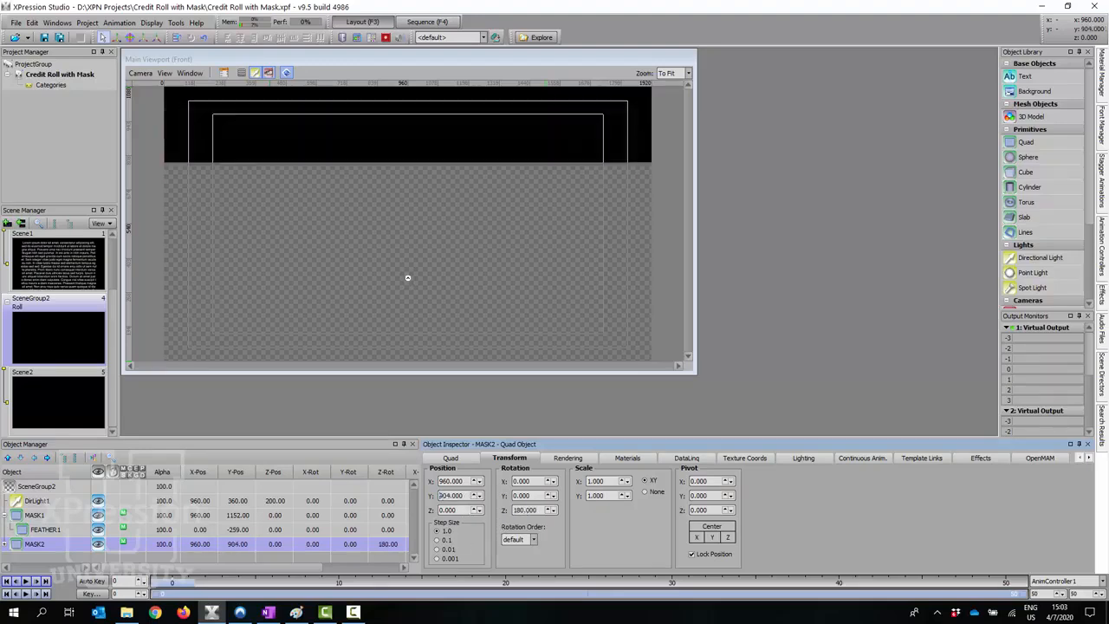
pyautogui.press('Down')
pyautogui.press('Down')
pyautogui.press('Down')
pyautogui.press('Down')
pyautogui.press('Down')
pyautogui.press('Down')
pyautogui.press('Down')
pyautogui.press('Down')
pyautogui.press('Down')
pyautogui.press('Down')
pyautogui.press('Down')
pyautogui.press('Down')
pyautogui.press('Down')
pyautogui.press('Down')
pyautogui.press('Down')
pyautogui.press('Down')
pyautogui.press('Down')
pyautogui.press('Down')
pyautogui.press('Down')
pyautogui.press('Down')
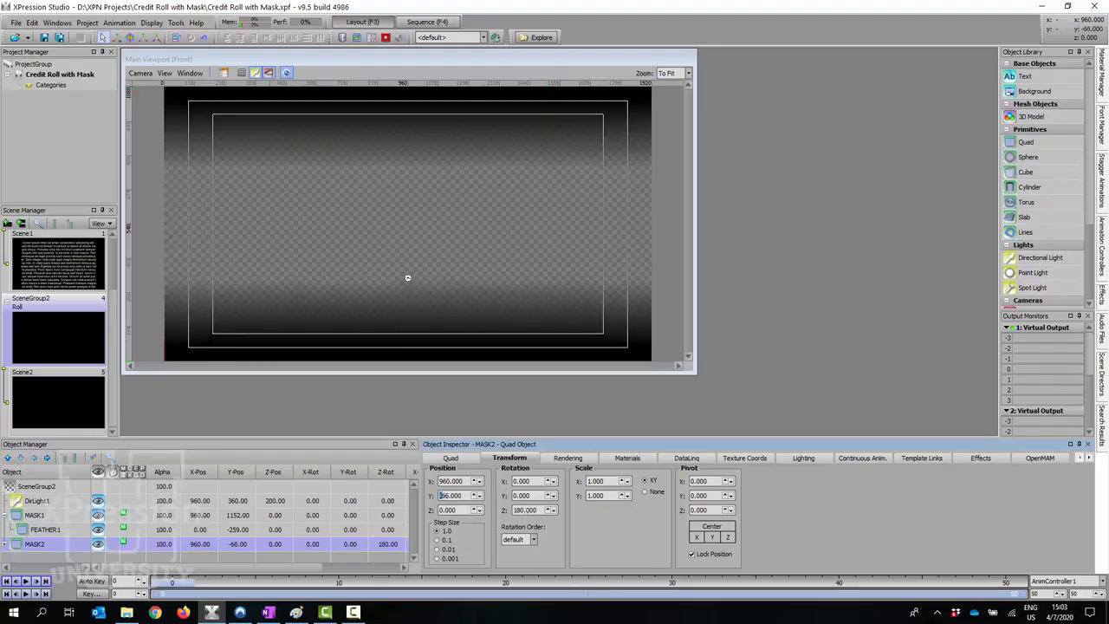
pyautogui.press('Down')
pyautogui.press('Down')
pyautogui.press('Down')
pyautogui.press('Down')
pyautogui.press('Down')
pyautogui.press('Down')
pyautogui.press('Down')
pyautogui.press('Down')
pyautogui.press('Down')
pyautogui.press('Down')
pyautogui.press('Down')
pyautogui.press('Down')
pyautogui.press('Down')
pyautogui.press('Down')
pyautogui.press('Down')
pyautogui.press('Down')
pyautogui.press('Down')
pyautogui.press('Down')
pyautogui.press('Down')
pyautogui.press('Down')
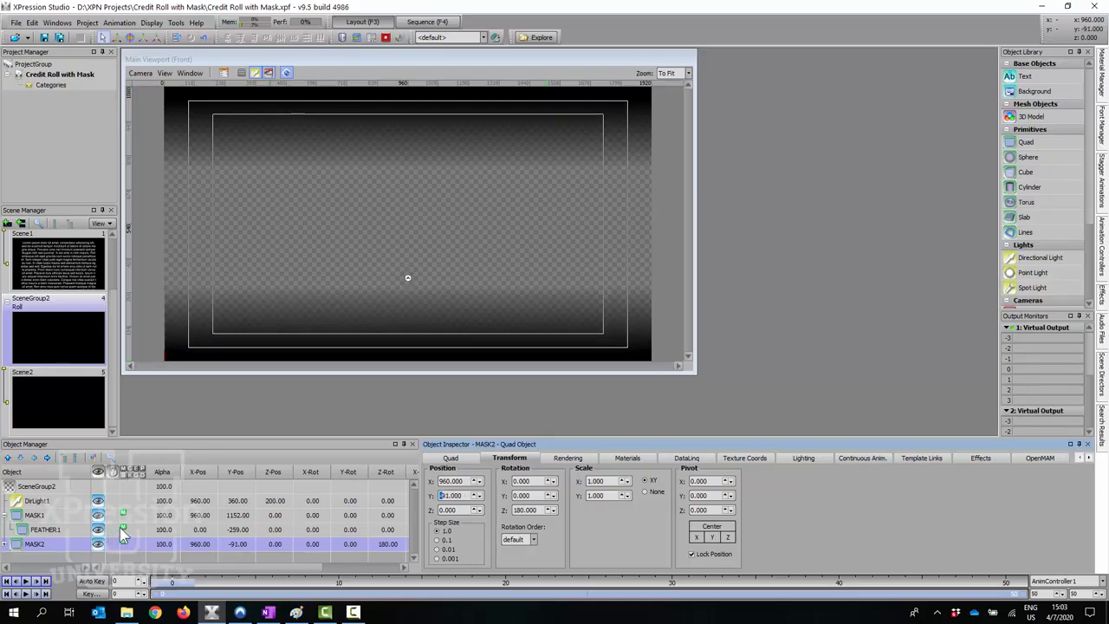
# - Set the Z position of both MASK1 and MASK2 to 1 and expand MASK2 to show its child feather
pyautogui.click(65, 514)
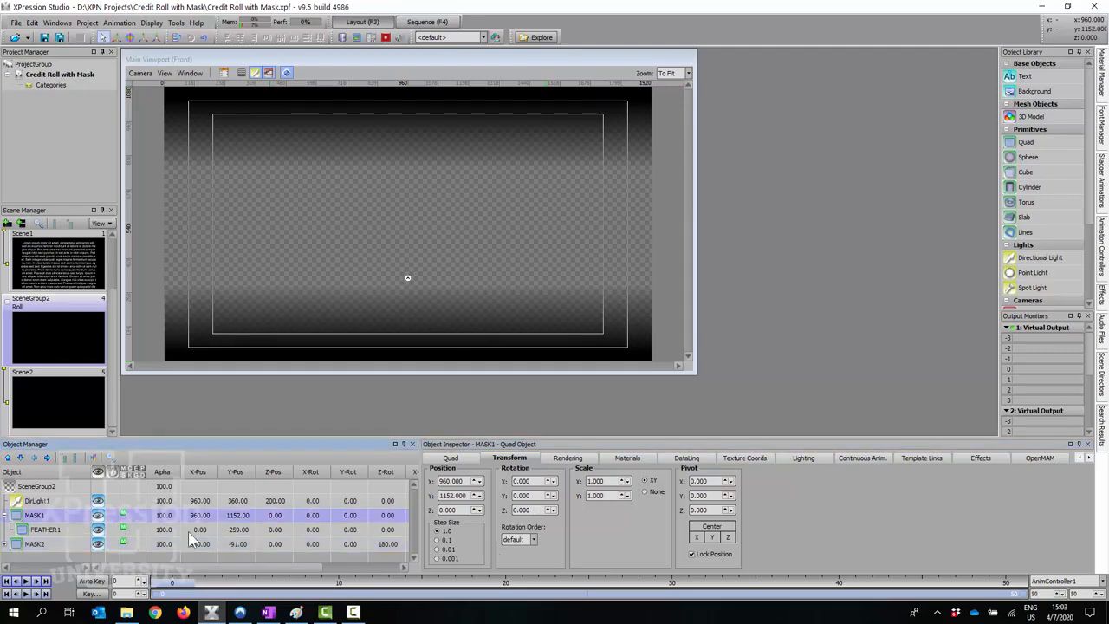
pyautogui.click(467, 509)
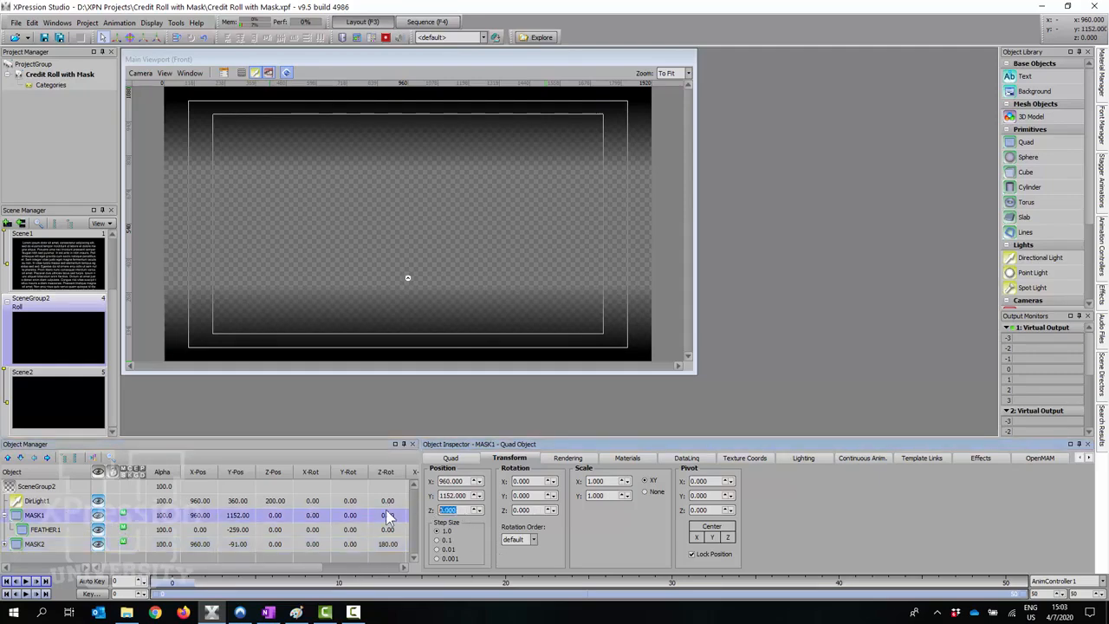
pyautogui.write('1')
pyautogui.click(100, 548)
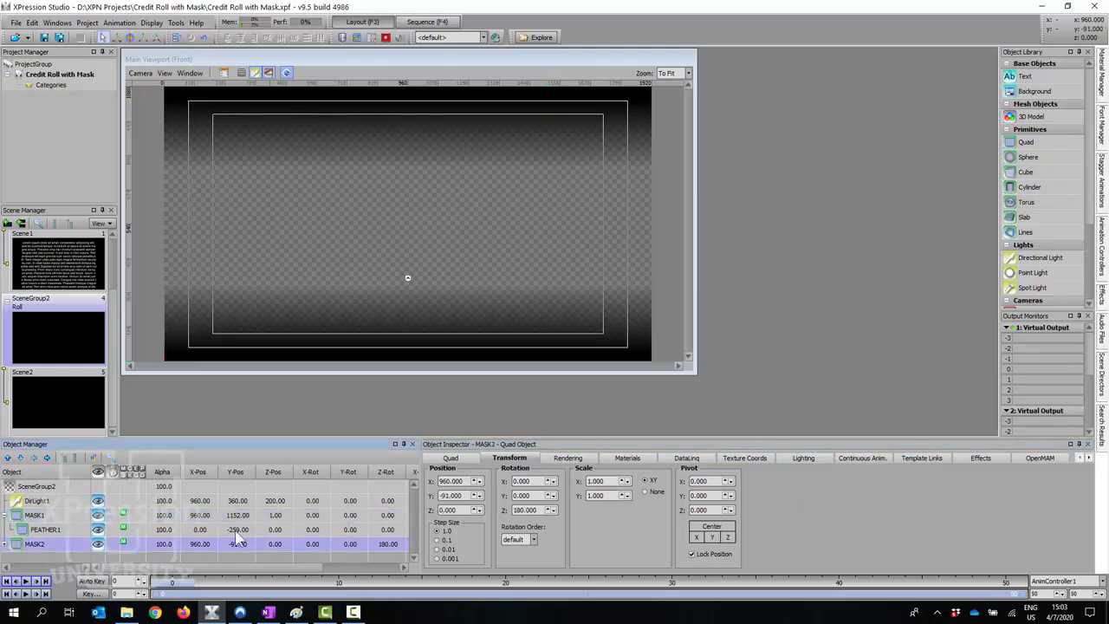
pyautogui.click(456, 511)
pyautogui.write('1')
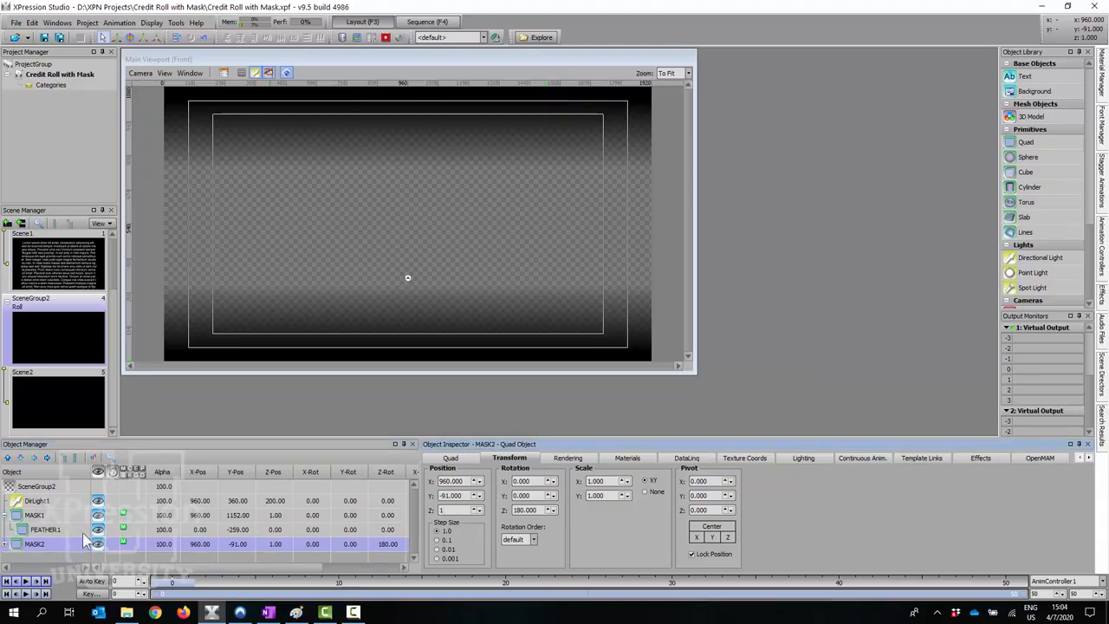
pyautogui.click(6, 543)
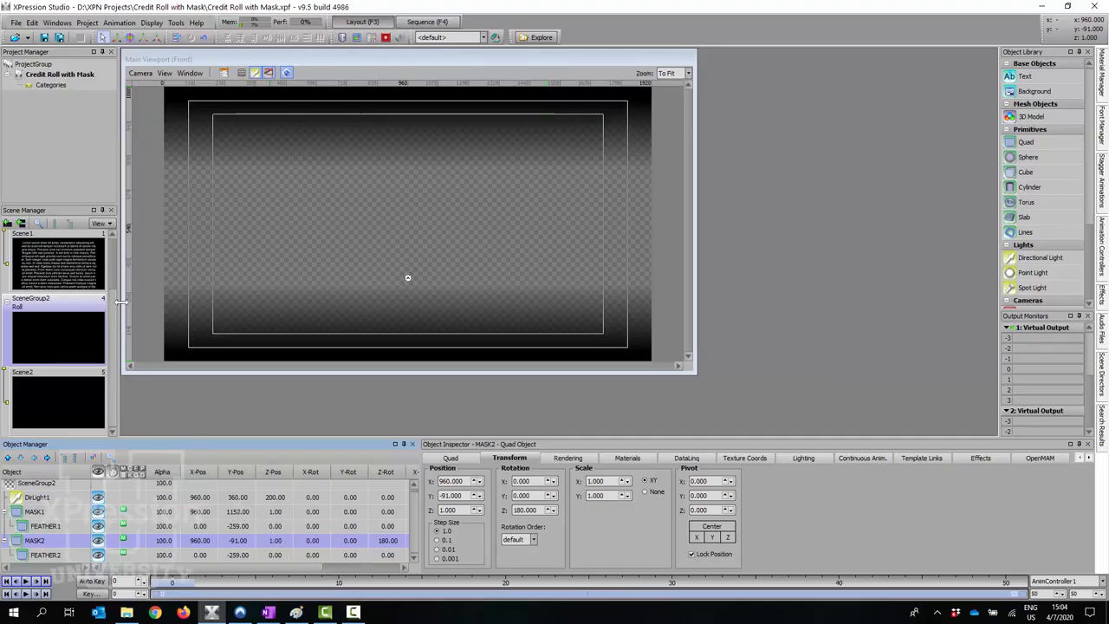
# - Select and copy all the text of the Credits object in Scene1
pyautogui.click(77, 279)
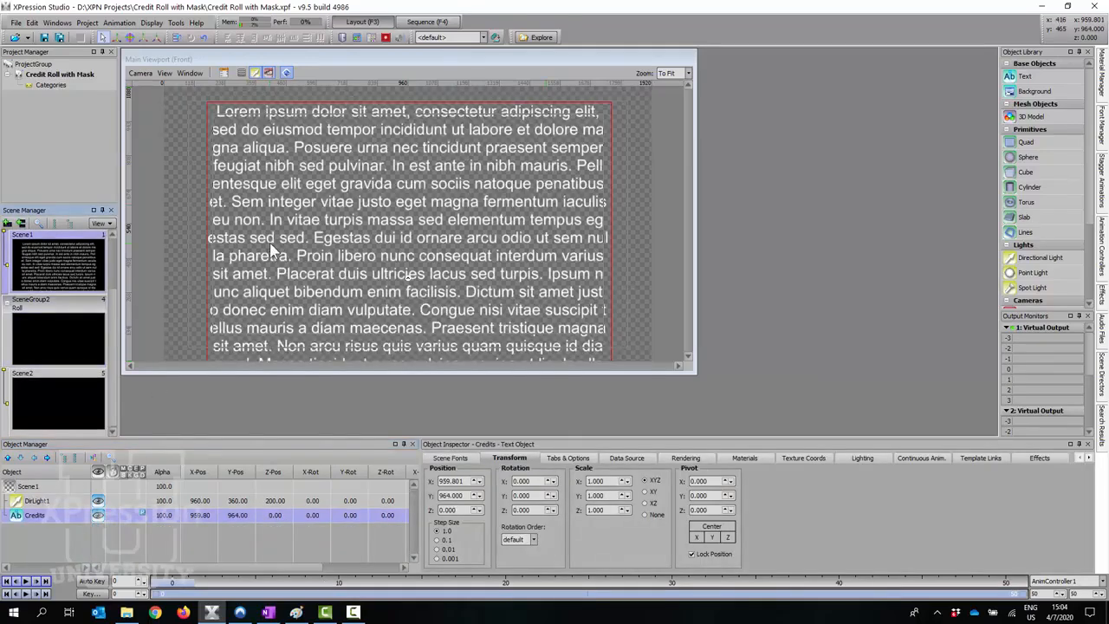
pyautogui.click(271, 250)
pyautogui.doubleClick(270, 250)
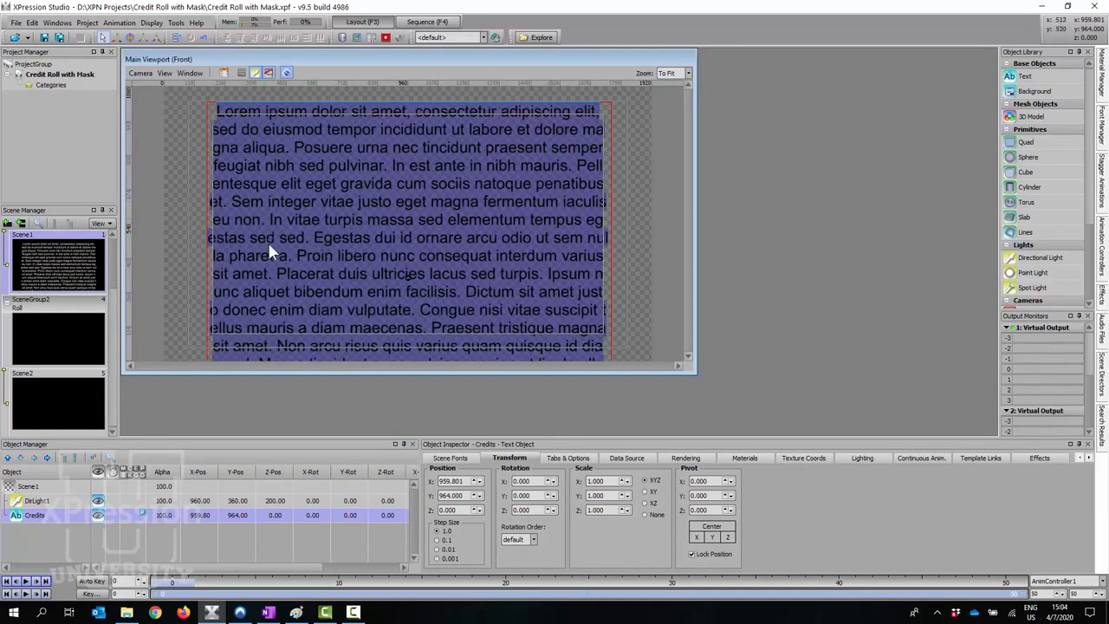
# - Open Scene2 and add a new text object to it
pyautogui.click(64, 396)
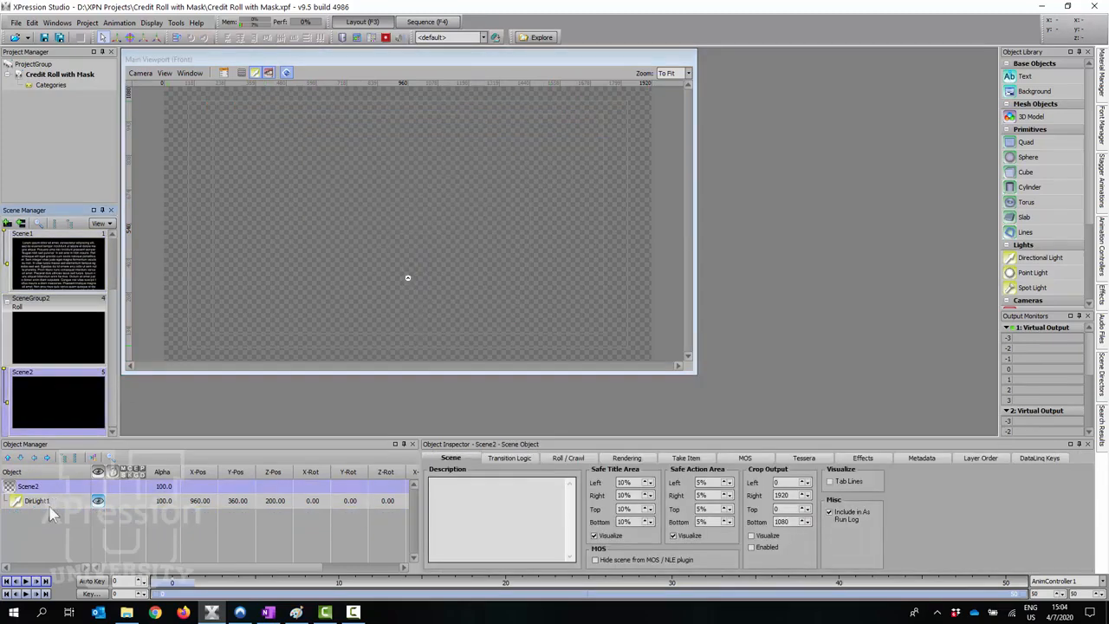
pyautogui.click(1025, 77)
pyautogui.doubleClick(1025, 77)
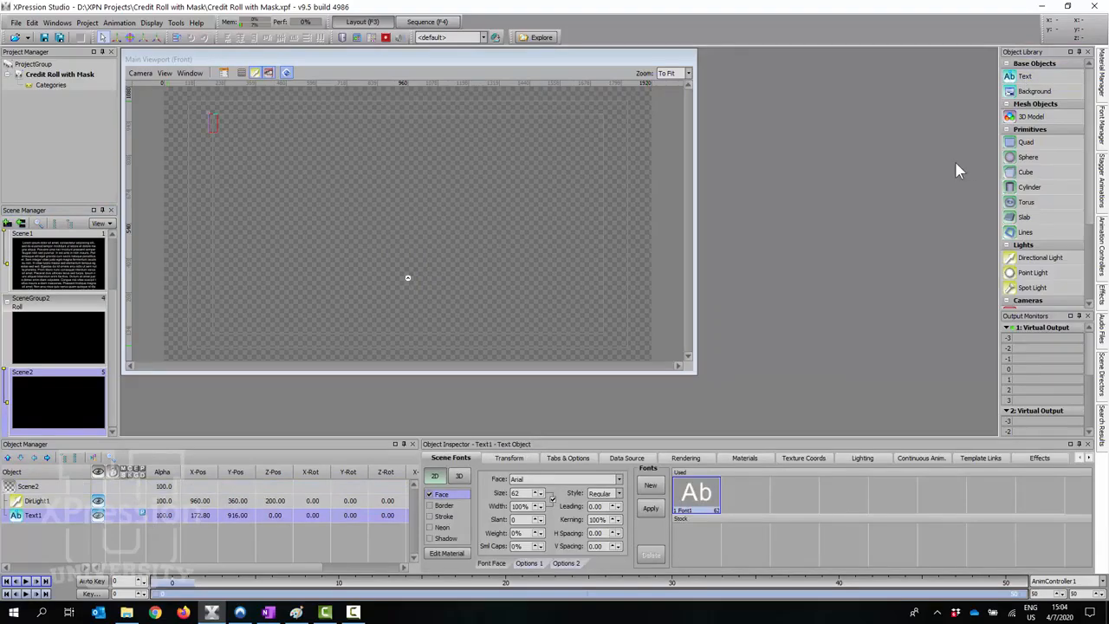
# - Set the alignment of the new text object's first tab, at position 0.00, to Center
pyautogui.click(621, 463)
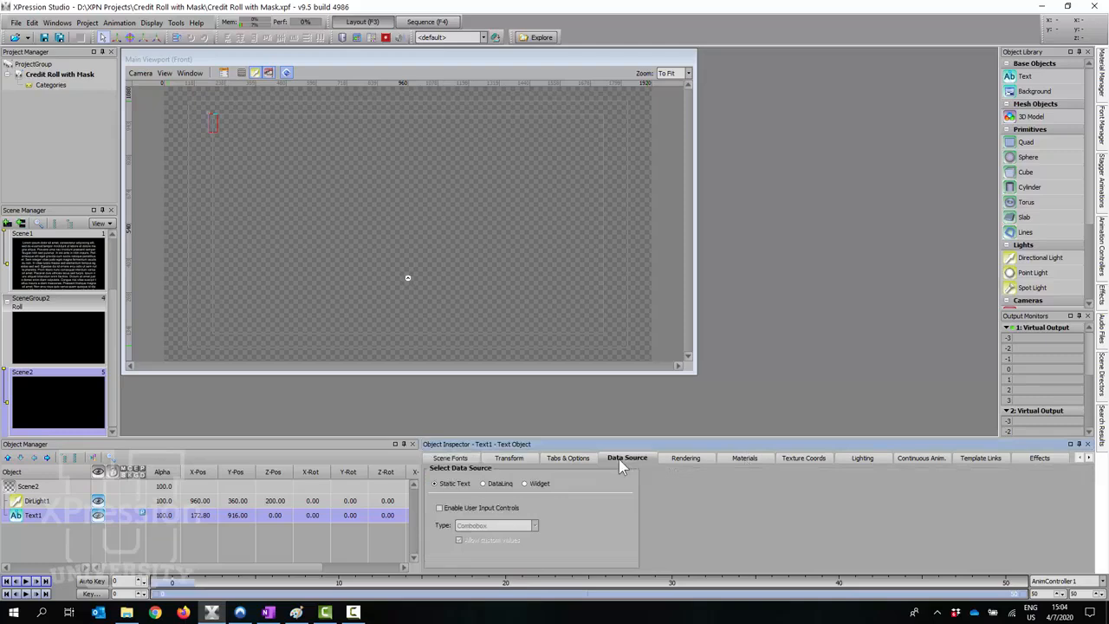
pyautogui.click(563, 461)
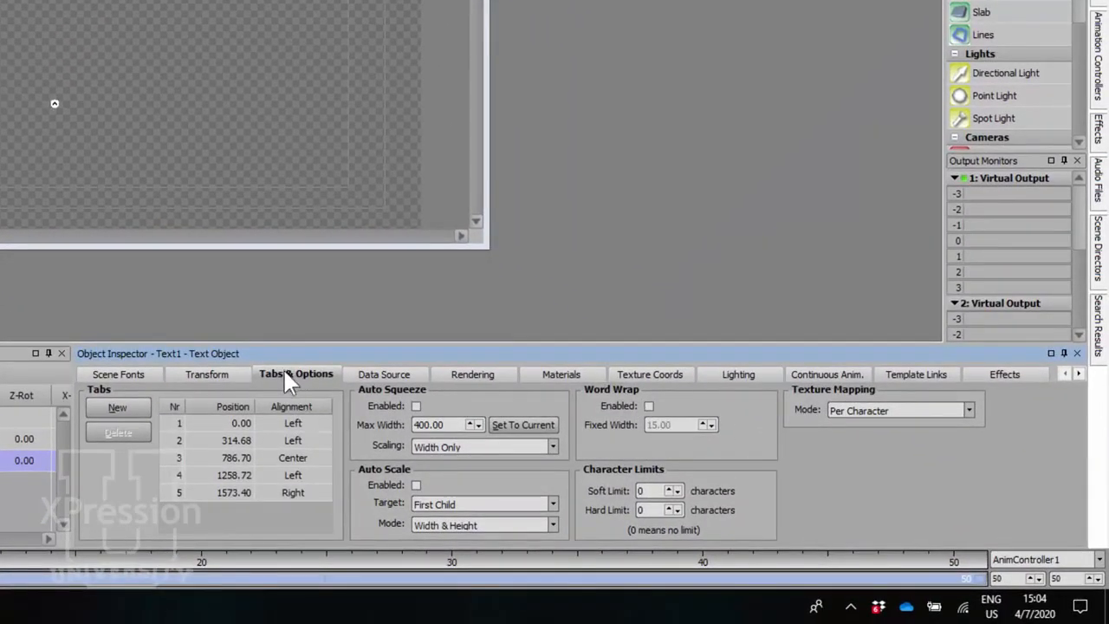
pyautogui.click(296, 425)
pyautogui.click(303, 425)
pyautogui.click(322, 424)
pyautogui.click(283, 464)
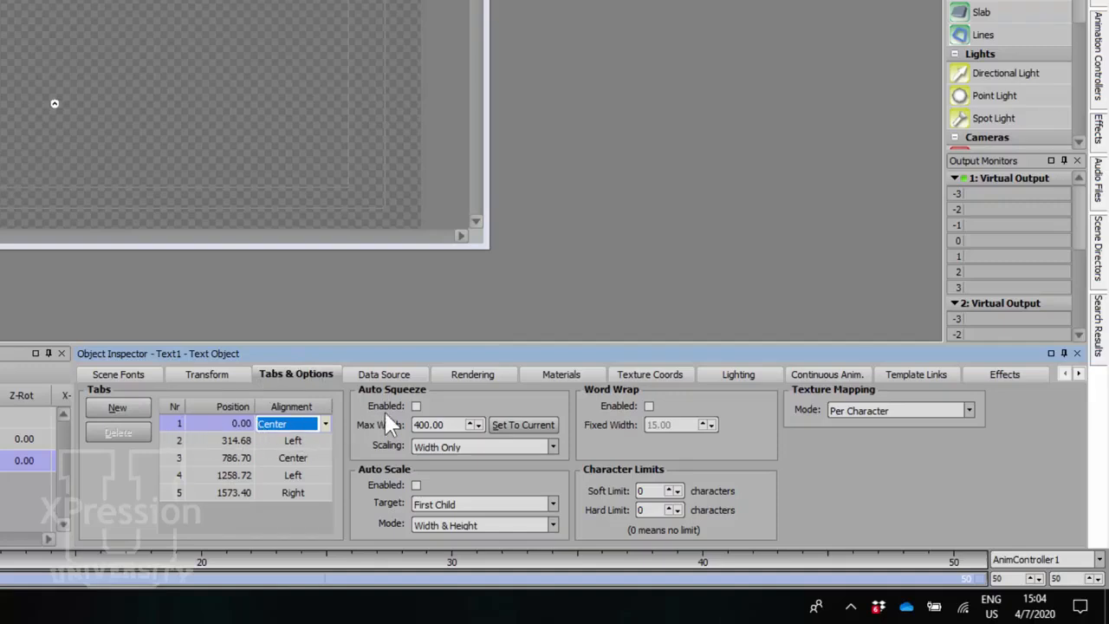
# - Enable word wrap on the Scene2 text object with a fixed width of 800
pyautogui.click(648, 405)
pyautogui.press('Tab')
pyautogui.write('800')
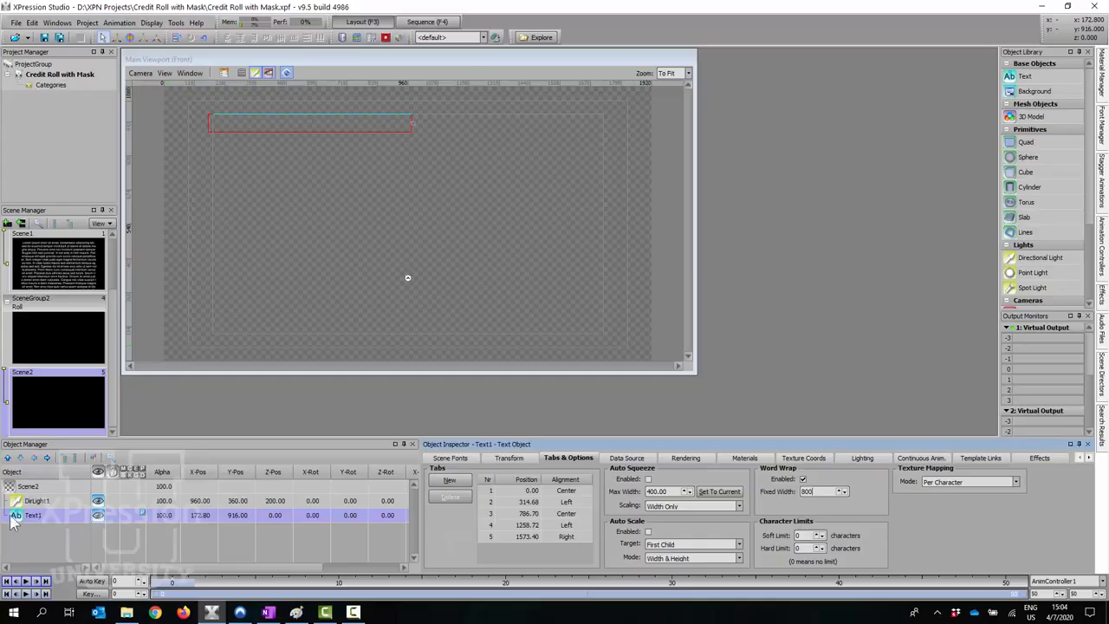
# - Paste the copied credits text into the Scene2 text object and set its X position to 960
pyautogui.click(15, 518)
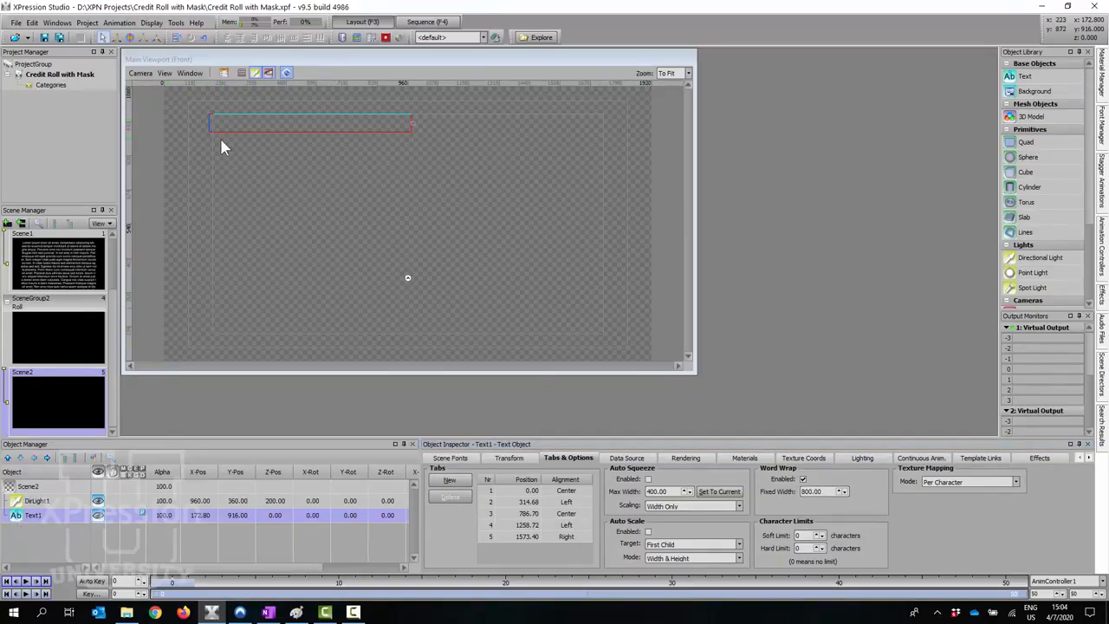
pyautogui.hotkey('ctrl', 'v')
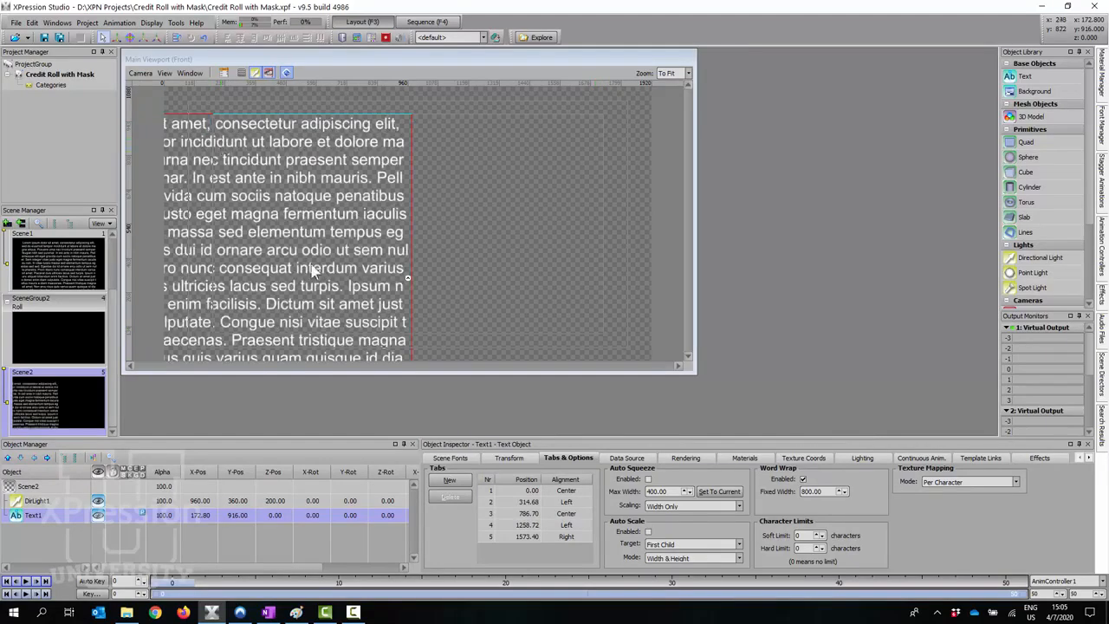
pyautogui.click(523, 461)
pyautogui.moveTo(448, 482); pyautogui.dragTo(448, 311)
pyautogui.moveTo(463, 481); pyautogui.dragTo(399, 476)
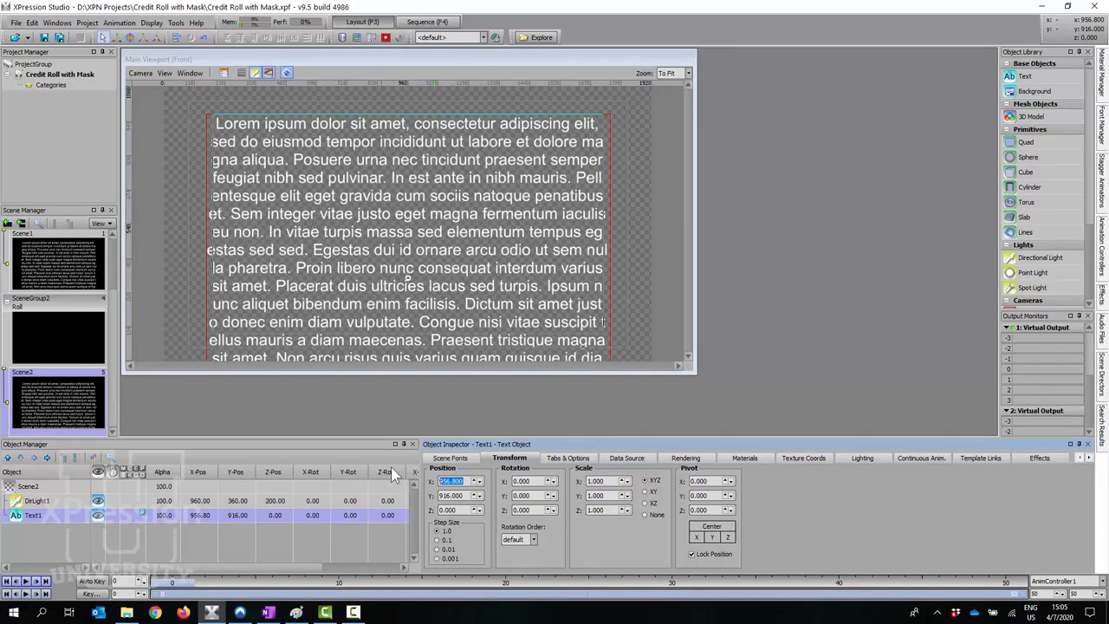
pyautogui.write('960')
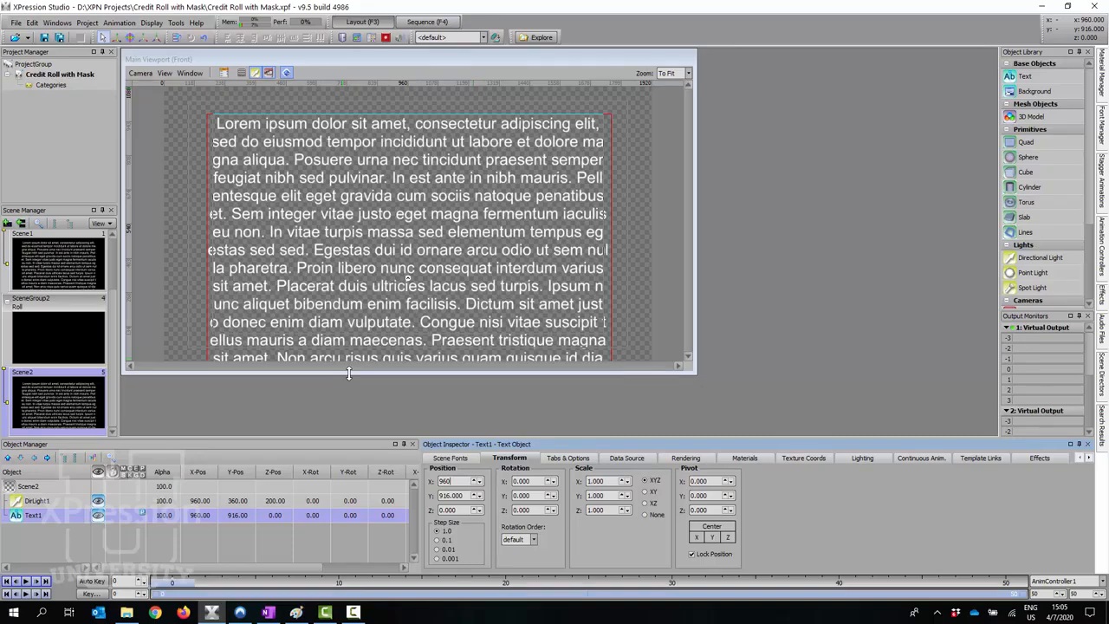
# - Play SceneGroup2 in the virtual output to check the masked credit roll, and close the preview
pyautogui.doubleClick(83, 328)
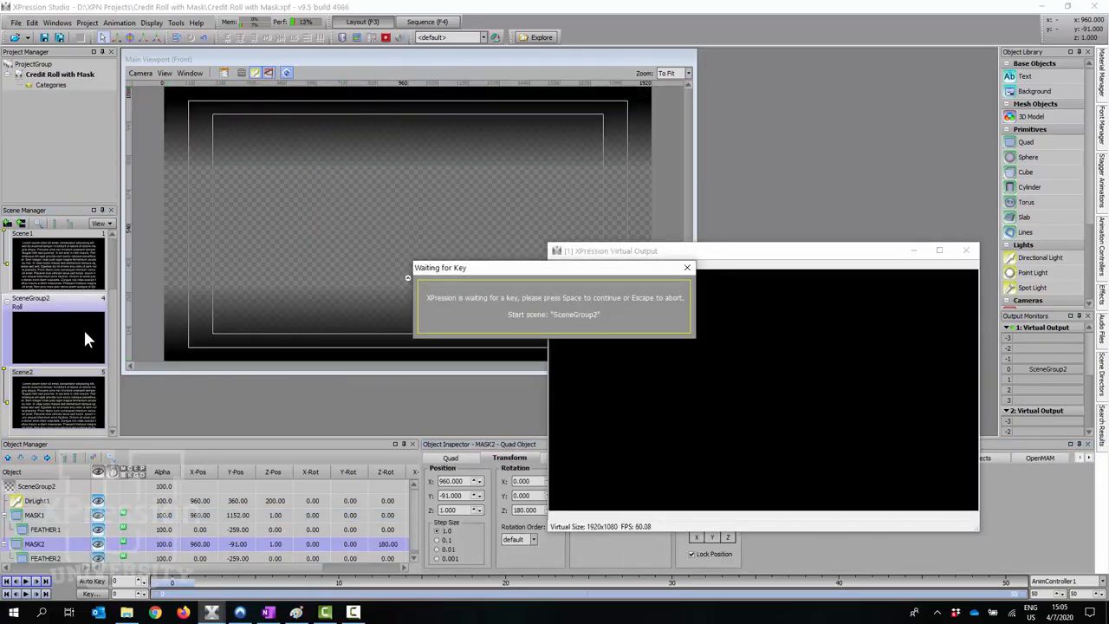
pyautogui.press('space')
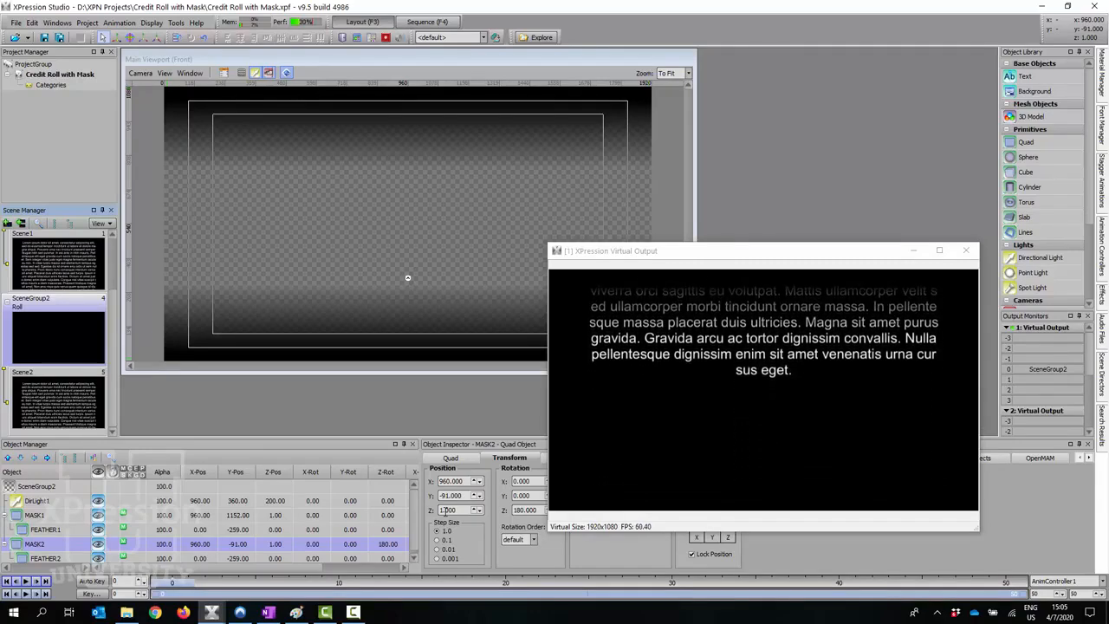
pyautogui.click(967, 252)
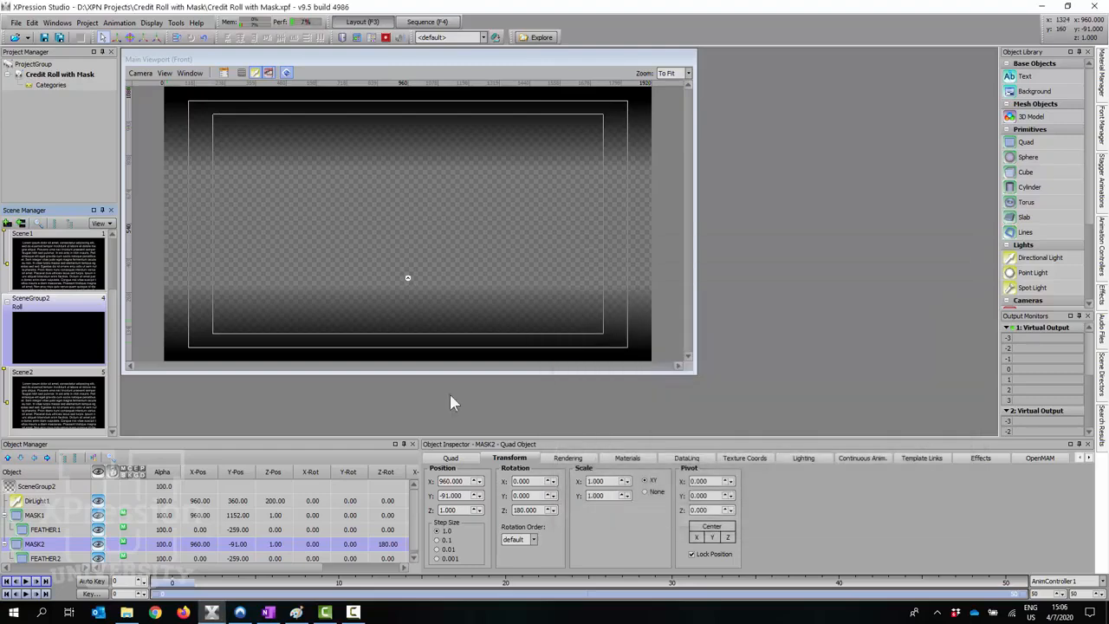
# - Open the scene group settings of SceneGroup2
pyautogui.click(47, 488)
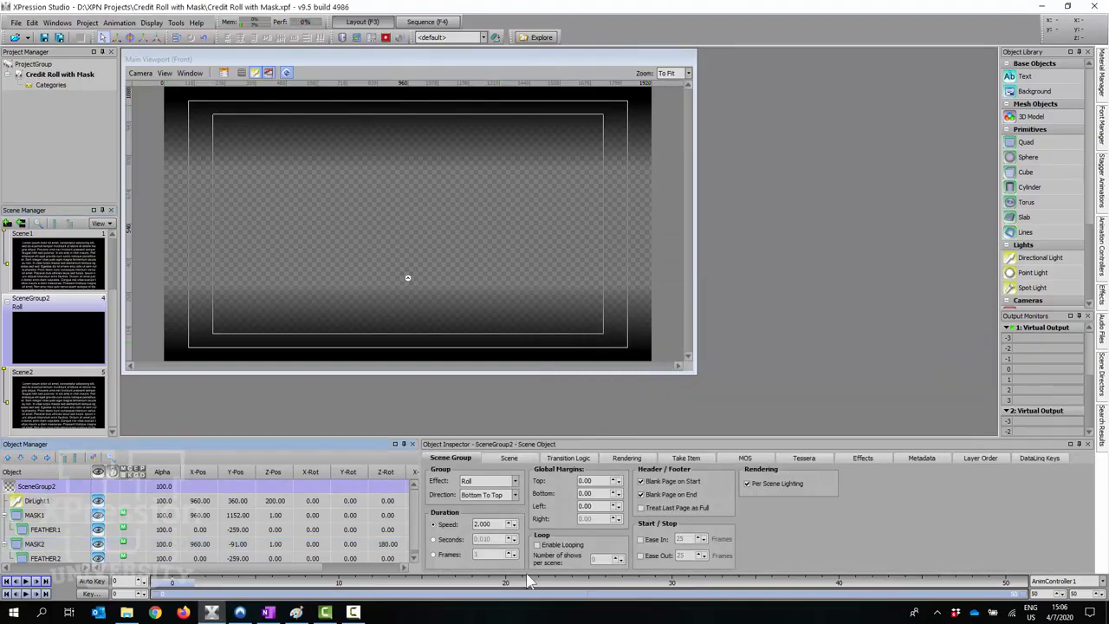